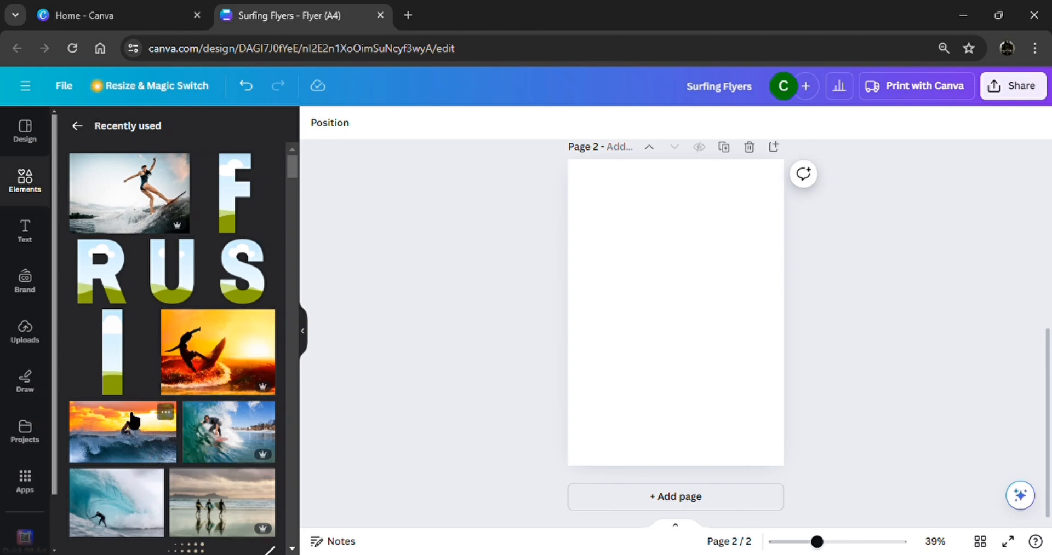
- Add the letter I frame, place it at the page's lower edge and duplicate it into four evenly spaced columns
{"action": "left_click", "coordinate": [117, 370]}
{"action": "left_click_drag", "start_coordinate": [679, 291], "coordinate": [668, 399]}
{"action": "left_click", "coordinate": [627, 275]}
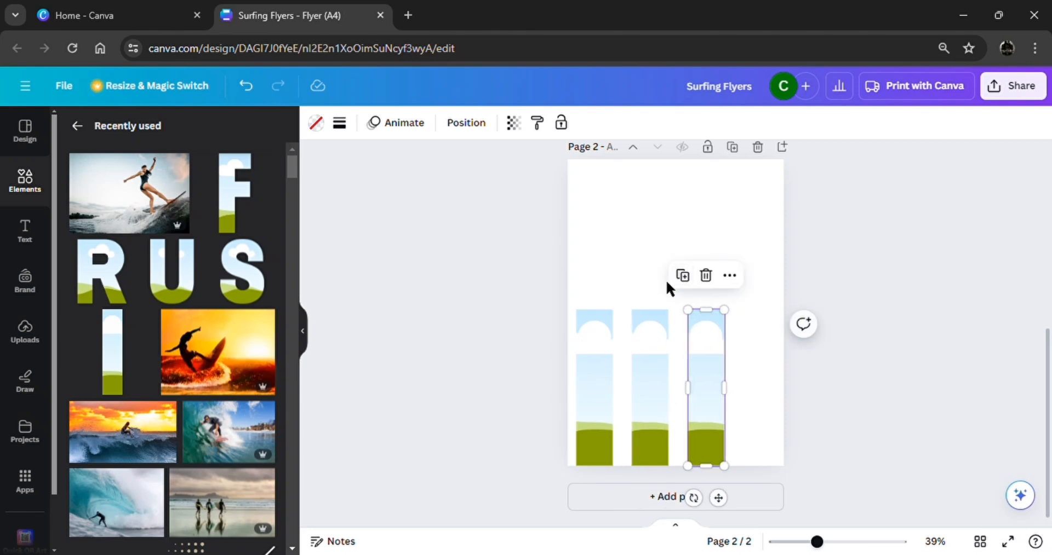
{"action": "left_click", "coordinate": [683, 275]}
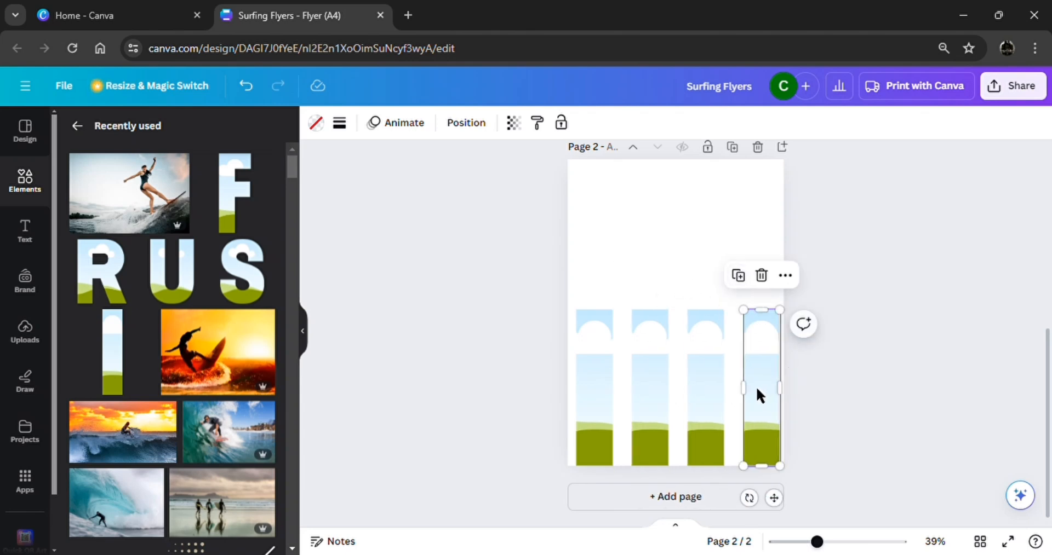
{"action": "left_click_drag", "start_coordinate": [757, 390], "coordinate": [720, 408]}
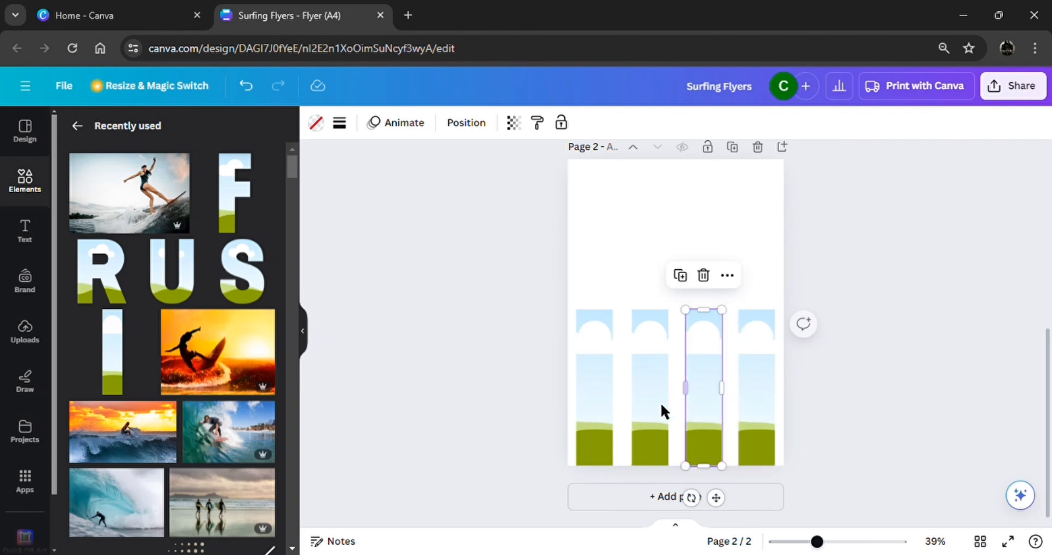
{"action": "left_click", "coordinate": [653, 408]}
{"action": "left_click", "coordinate": [881, 397]}
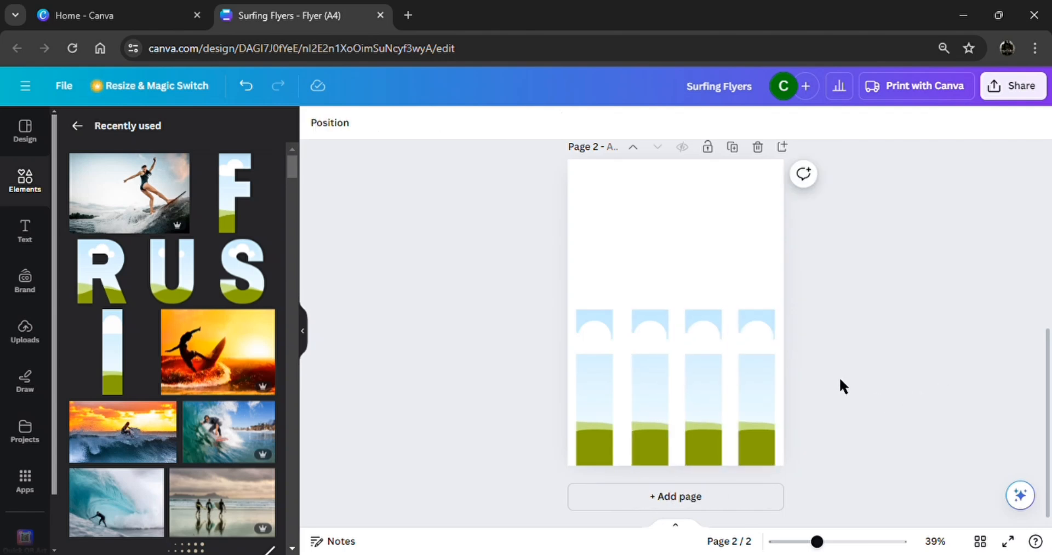
- Stagger the column heights by making the second column tallest, the third slightly taller and the fourth shorter than the first
{"action": "left_click", "coordinate": [686, 340]}
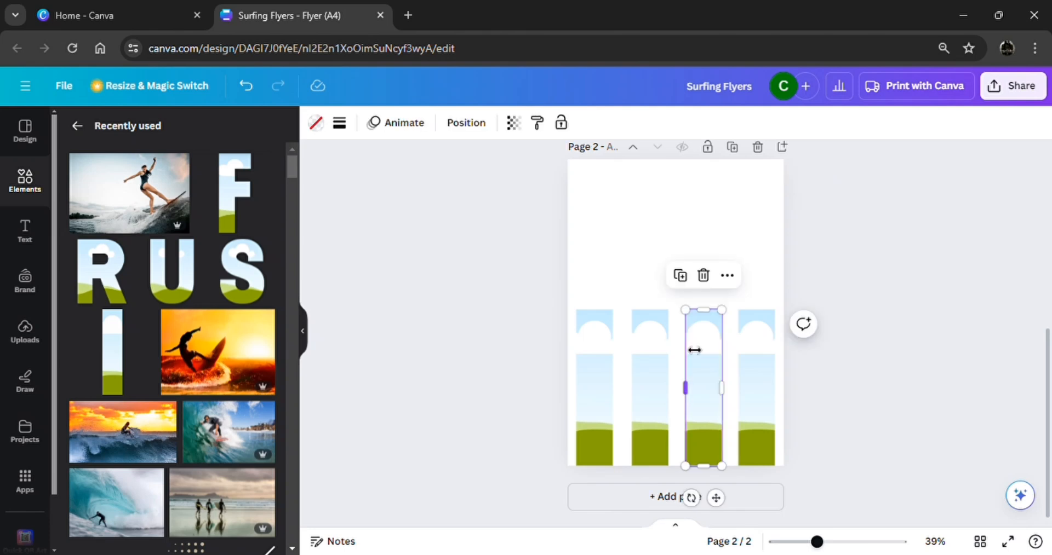
{"action": "left_click", "coordinate": [643, 323]}
{"action": "left_click_drag", "start_coordinate": [658, 312], "coordinate": [656, 277]}
{"action": "left_click", "coordinate": [698, 325]}
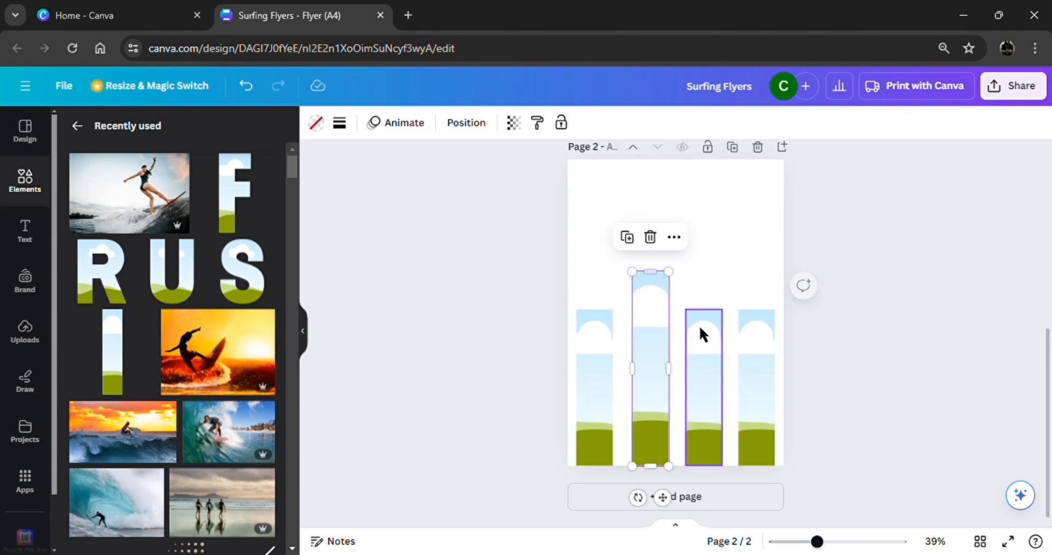
{"action": "mouse_move", "coordinate": [711, 315]}
{"action": "left_mouse_down"}
{"action": "mouse_move", "coordinate": [712, 291]}
{"action": "mouse_move", "coordinate": [718, 305]}
{"action": "left_mouse_up"}
{"action": "left_click", "coordinate": [743, 322]}
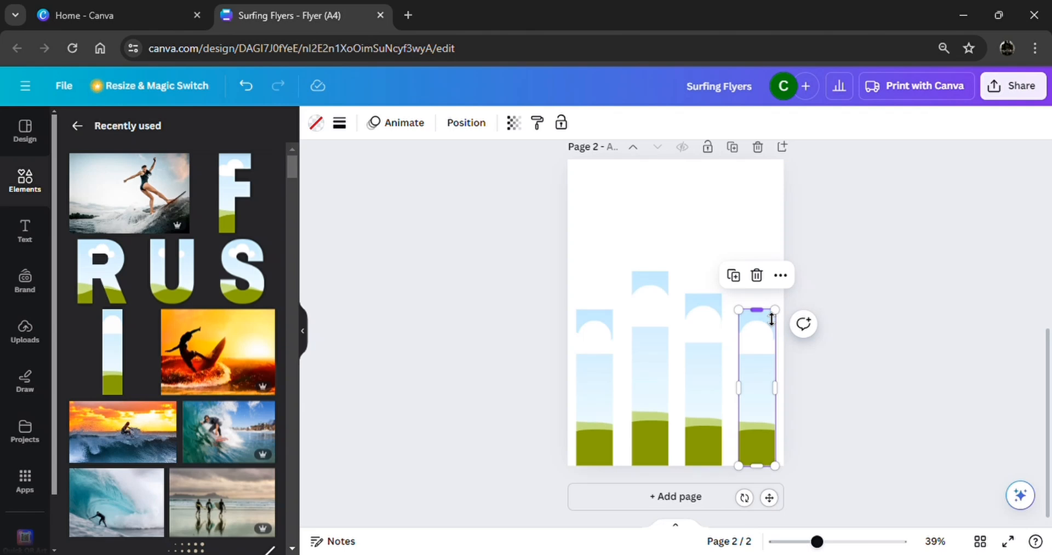
{"action": "left_click_drag", "start_coordinate": [771, 322], "coordinate": [773, 340]}
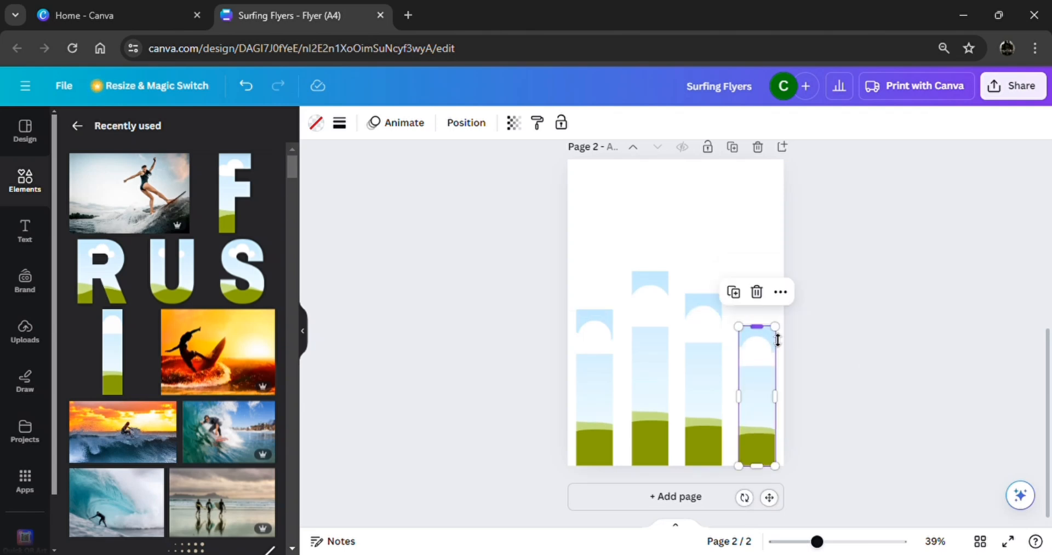
{"action": "left_click", "coordinate": [858, 355]}
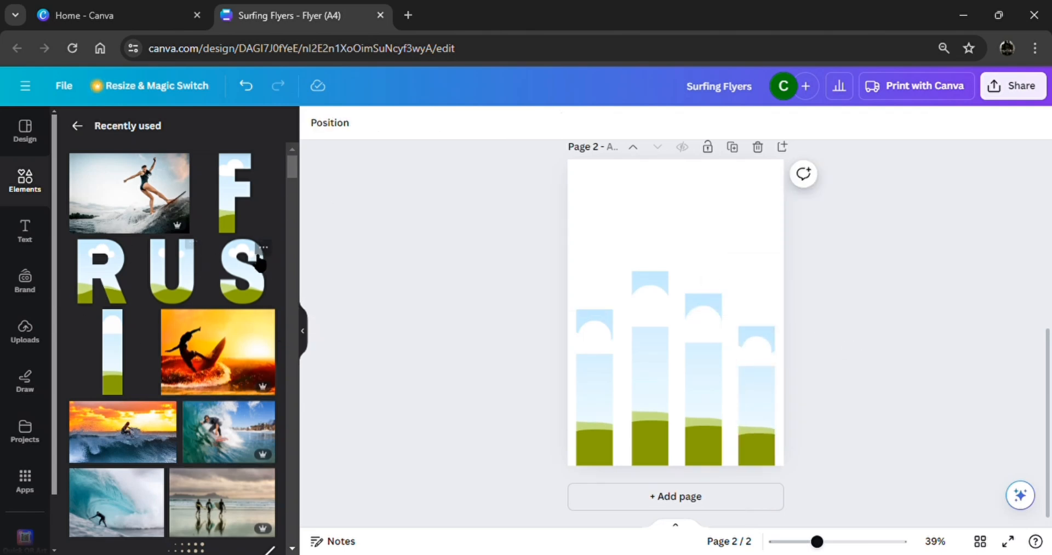
- Add the S, R, U and F letter frames, then shrink S and F into the page's upper-left and upper-right corners
{"action": "left_click", "coordinate": [241, 279]}
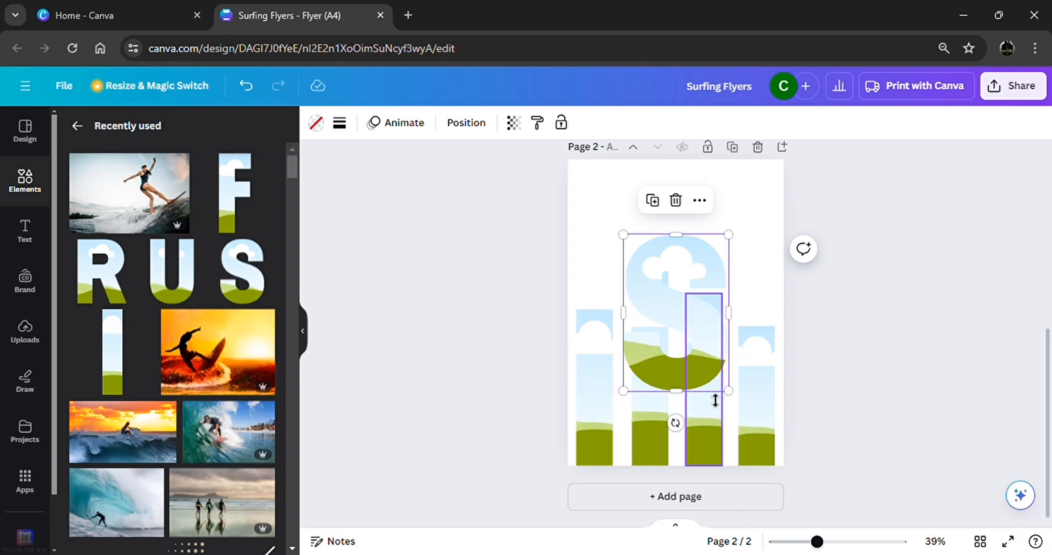
{"action": "left_click_drag", "start_coordinate": [734, 399], "coordinate": [613, 216]}
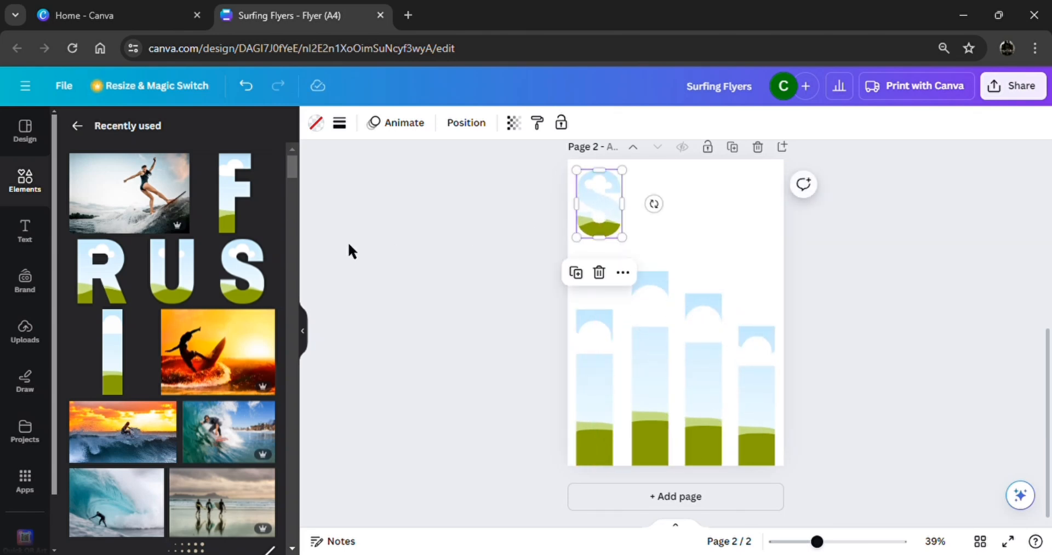
{"action": "left_click", "coordinate": [179, 279]}
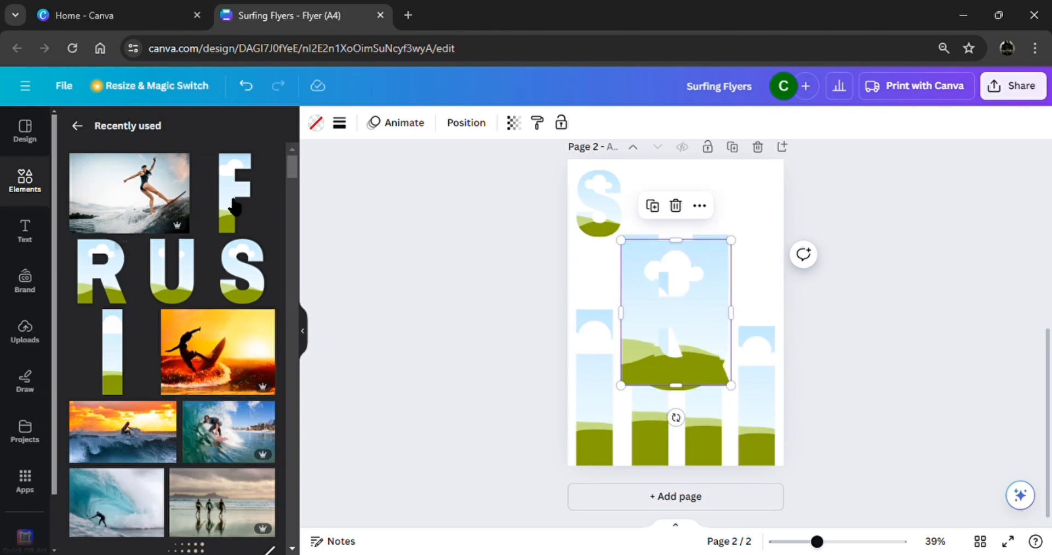
{"action": "left_click_drag", "start_coordinate": [714, 402], "coordinate": [681, 333]}
{"action": "left_click_drag", "start_coordinate": [655, 284], "coordinate": [765, 208]}
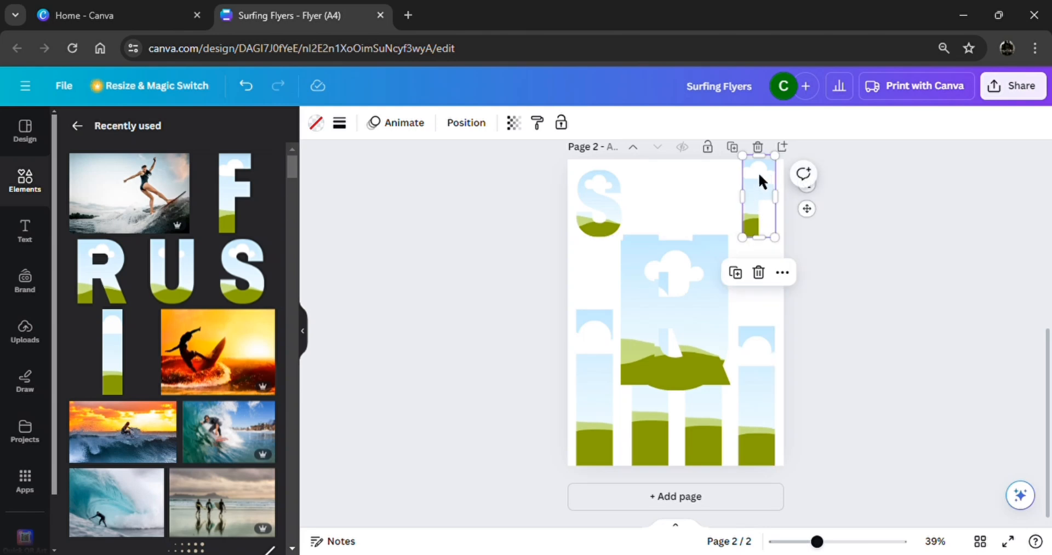
{"action": "left_click_drag", "start_coordinate": [783, 163], "coordinate": [787, 182]}
- Shrink the R frame to about 49.7 by 65.4 and place it beside the F, matching the other letters' height
{"action": "left_click", "coordinate": [711, 273]}
{"action": "left_click_drag", "start_coordinate": [737, 386], "coordinate": [730, 230]}
{"action": "left_click_drag", "start_coordinate": [684, 171], "coordinate": [688, 181]}
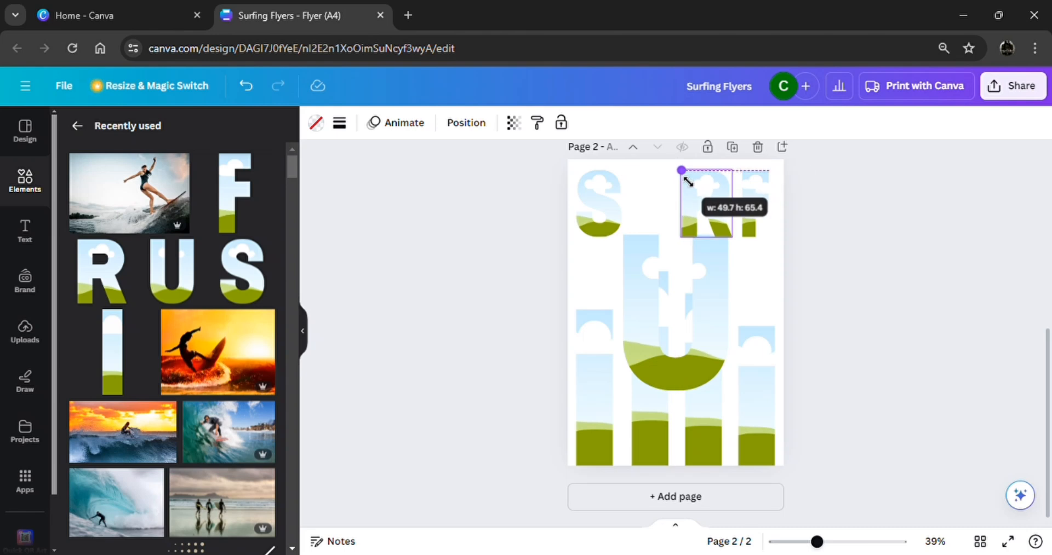
{"action": "left_click_drag", "start_coordinate": [688, 181], "coordinate": [688, 181]}
{"action": "mouse_move", "coordinate": [739, 243]}
{"action": "left_mouse_down"}
{"action": "mouse_move", "coordinate": [734, 235]}
{"action": "mouse_move", "coordinate": [739, 243]}
{"action": "left_mouse_up"}
- Shrink the U frame to the other letters' height and fit it between S and R to spell SURF
{"action": "left_click", "coordinate": [715, 303]}
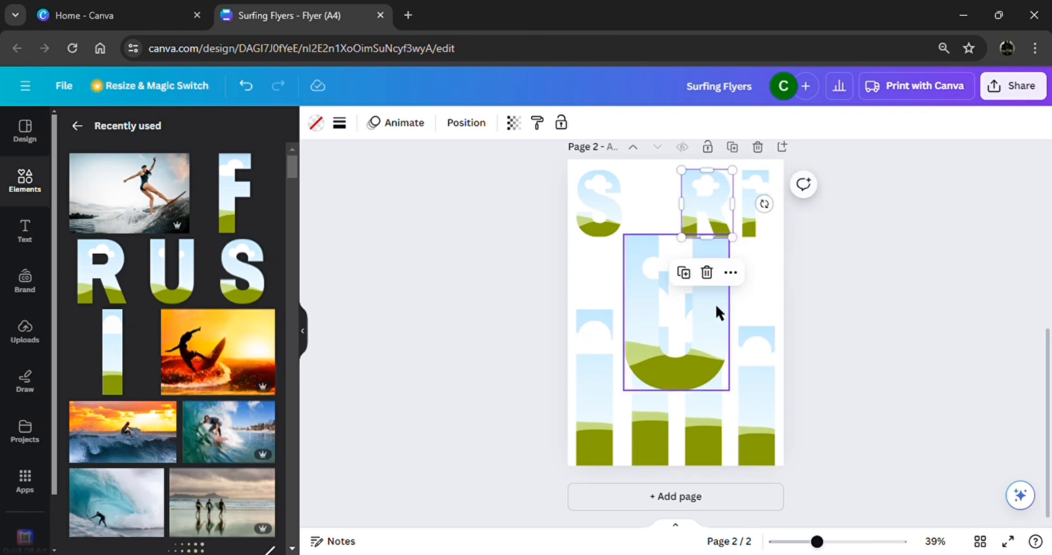
{"action": "left_click_drag", "start_coordinate": [729, 391], "coordinate": [672, 223]}
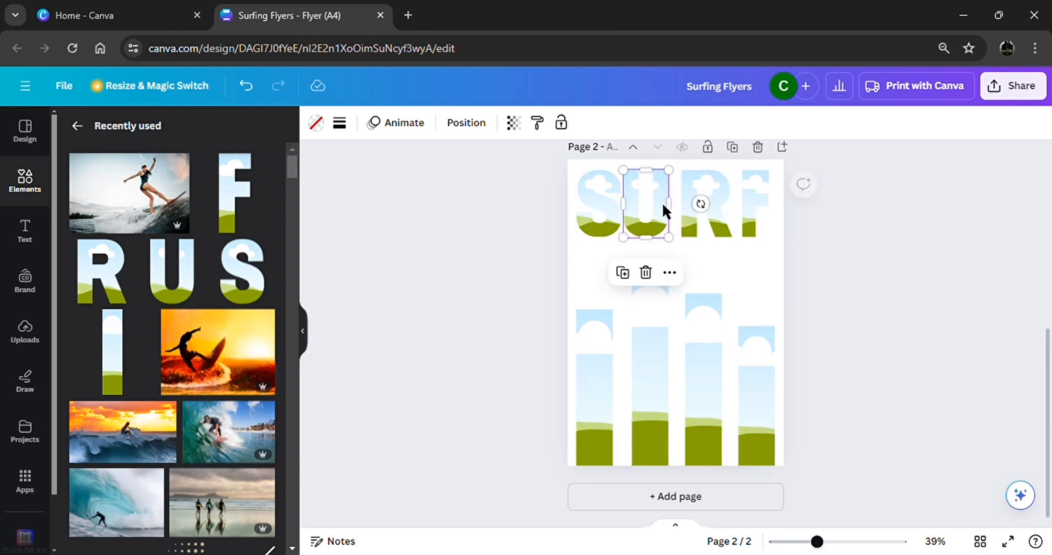
{"action": "left_click_drag", "start_coordinate": [635, 180], "coordinate": [636, 180]}
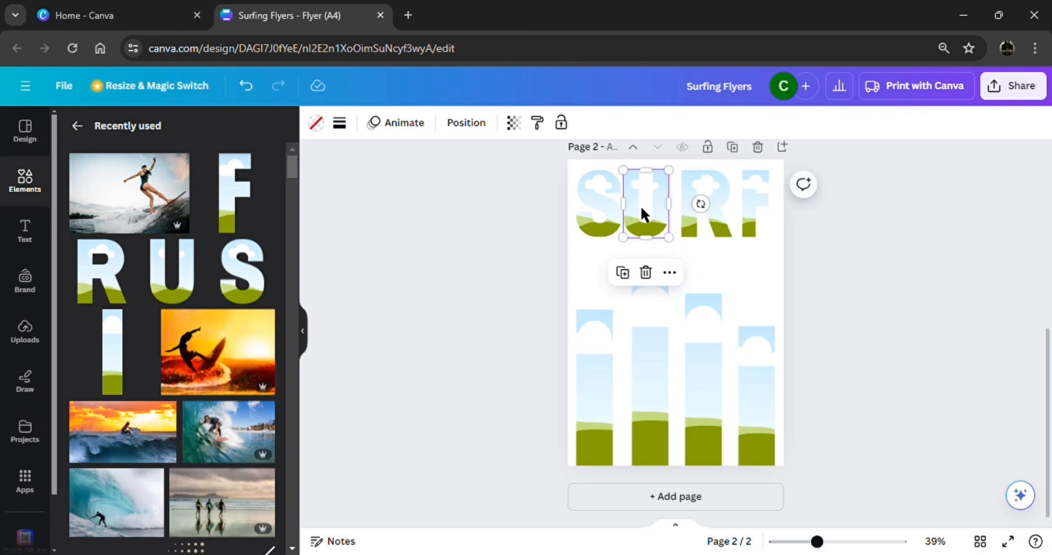
{"action": "mouse_move", "coordinate": [651, 223]}
{"action": "left_mouse_down"}
{"action": "mouse_move", "coordinate": [667, 222]}
{"action": "mouse_move", "coordinate": [657, 225]}
{"action": "left_mouse_up"}
{"action": "left_click", "coordinate": [861, 248]}
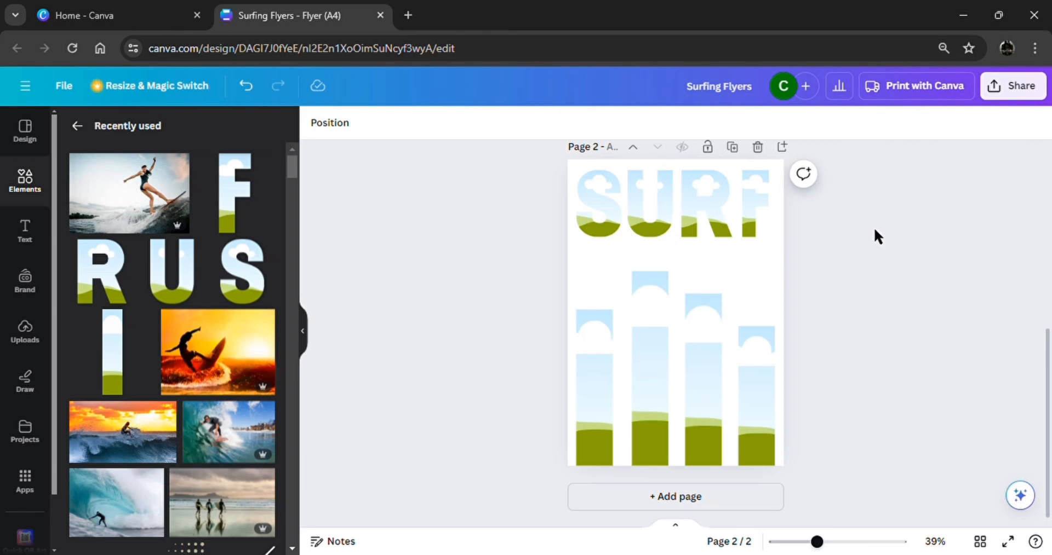
- Scale the four SURF letters down together and place the S on top of the first column
{"action": "left_click_drag", "start_coordinate": [873, 224], "coordinate": [526, 221]}
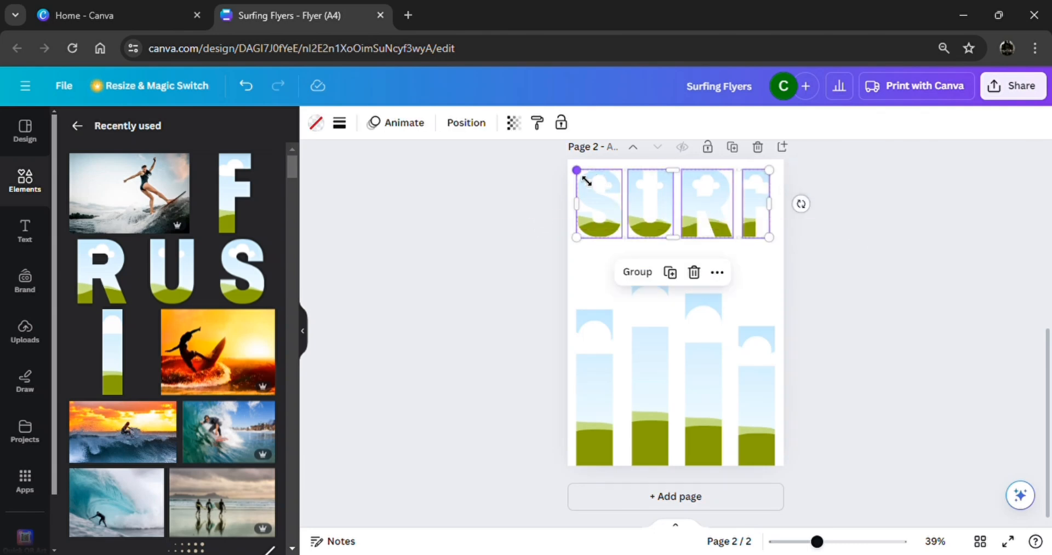
{"action": "left_click_drag", "start_coordinate": [586, 181], "coordinate": [612, 305]}
{"action": "left_click", "coordinate": [870, 278]}
{"action": "left_click", "coordinate": [645, 219]}
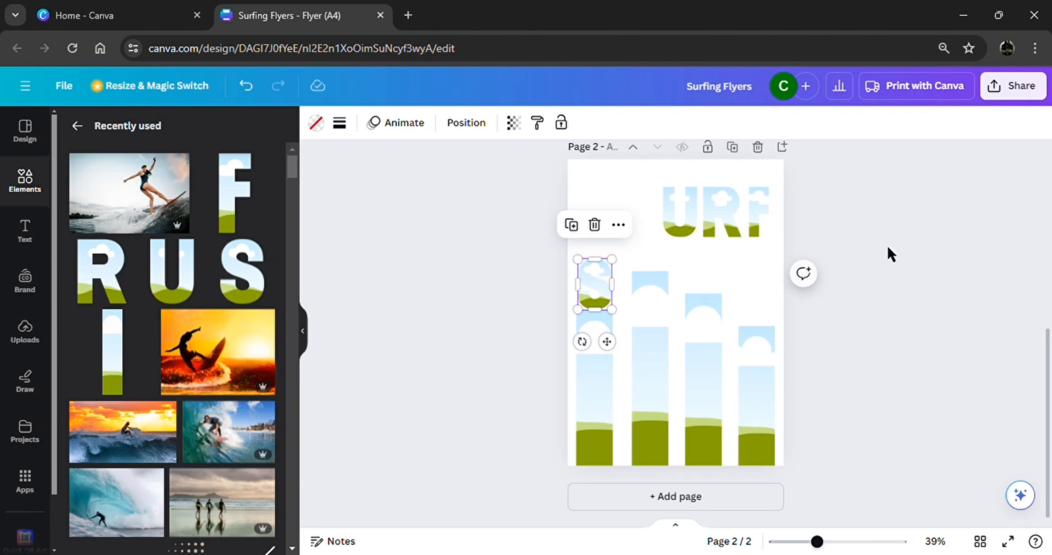
- Place the U and R on the second and third columns, and widen the third column slightly to match the R
{"action": "left_click", "coordinate": [681, 232]}
{"action": "left_click_drag", "start_coordinate": [665, 225], "coordinate": [650, 274]}
{"action": "left_click", "coordinate": [721, 209]}
{"action": "left_click_drag", "start_coordinate": [721, 208], "coordinate": [713, 279]}
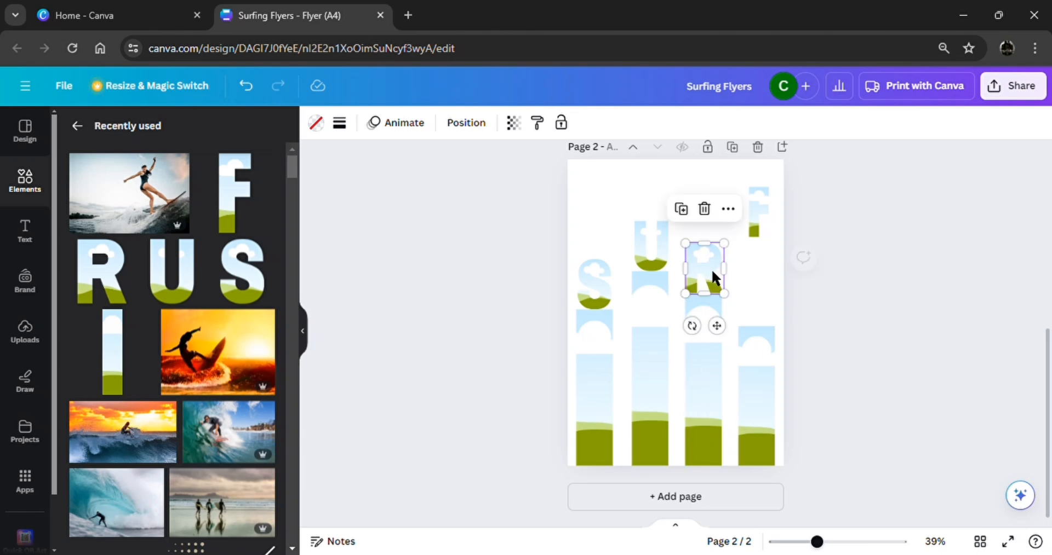
{"action": "left_click", "coordinate": [704, 363]}
{"action": "left_click_drag", "start_coordinate": [731, 389], "coordinate": [734, 392]}
{"action": "left_click", "coordinate": [896, 323]}
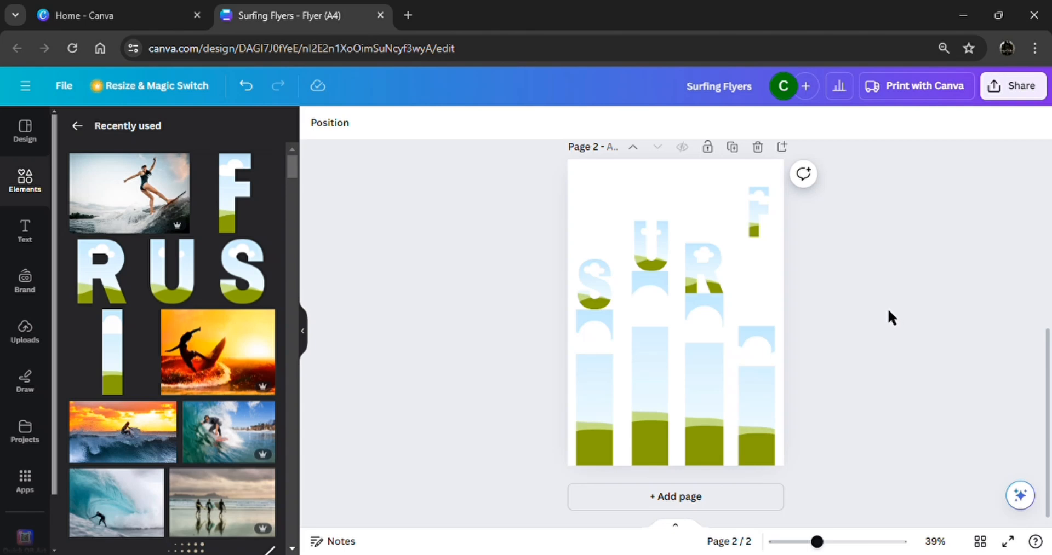
- Move the F frame onto the top of the fourth column, centred over it
{"action": "left_click", "coordinate": [758, 216]}
{"action": "left_click_drag", "start_coordinate": [757, 210], "coordinate": [784, 312]}
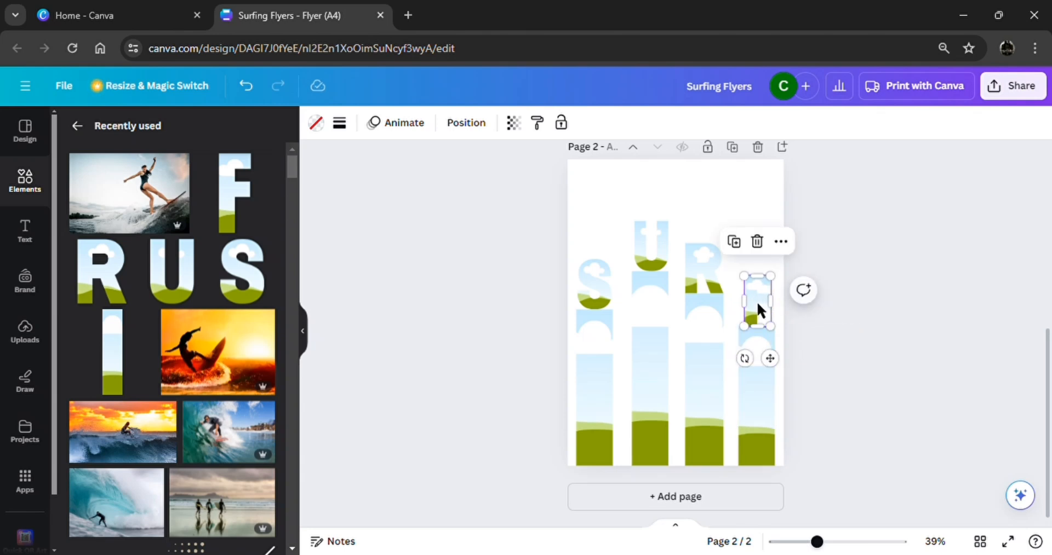
{"action": "left_click", "coordinate": [888, 380]}
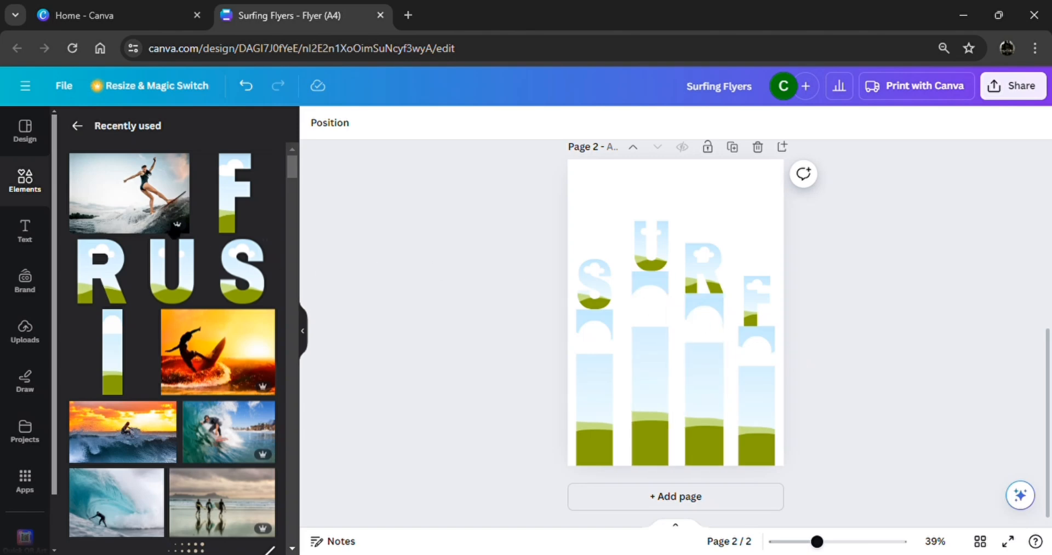
- Add the photo of the woman surfing, enlarge it slightly and align it with the page's lower-right corner
{"action": "left_click", "coordinate": [158, 203]}
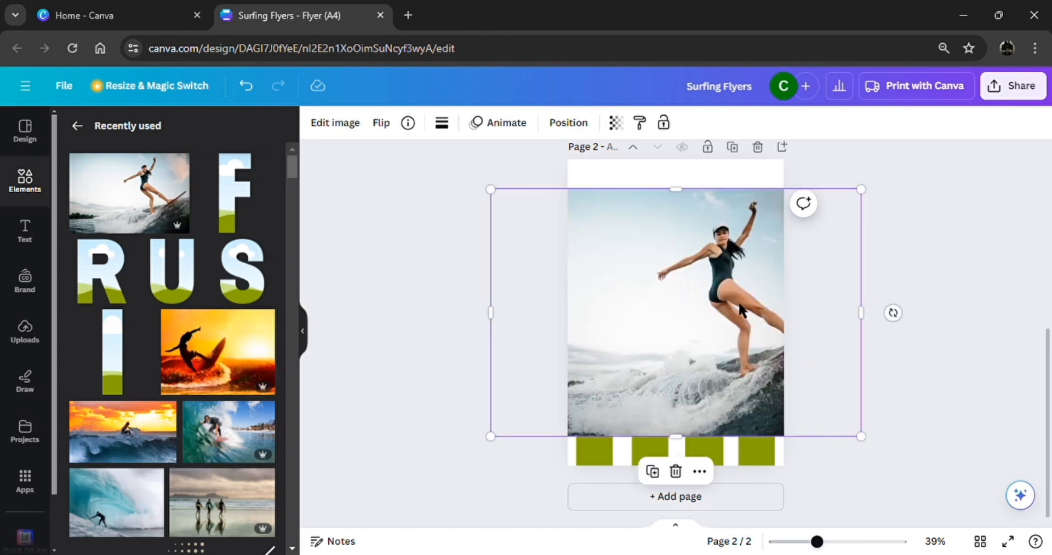
{"action": "left_click_drag", "start_coordinate": [768, 373], "coordinate": [739, 415]}
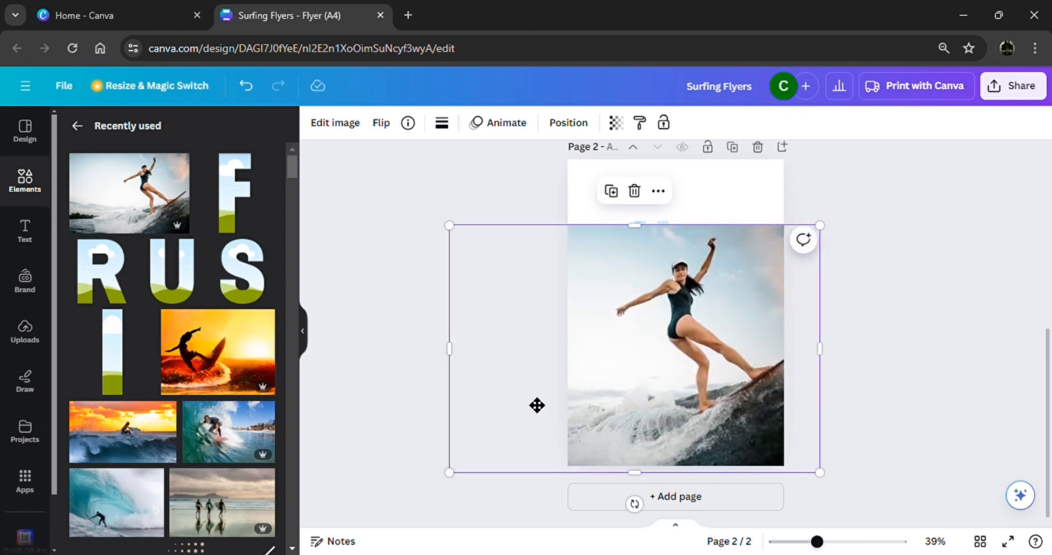
{"action": "left_click_drag", "start_coordinate": [536, 406], "coordinate": [509, 402]}
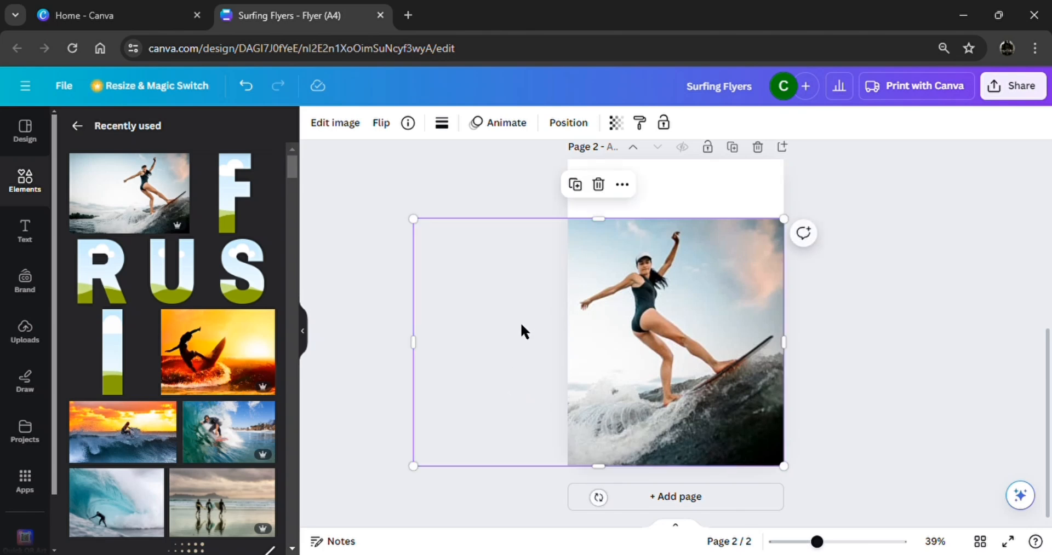
{"action": "left_click", "coordinate": [402, 217]}
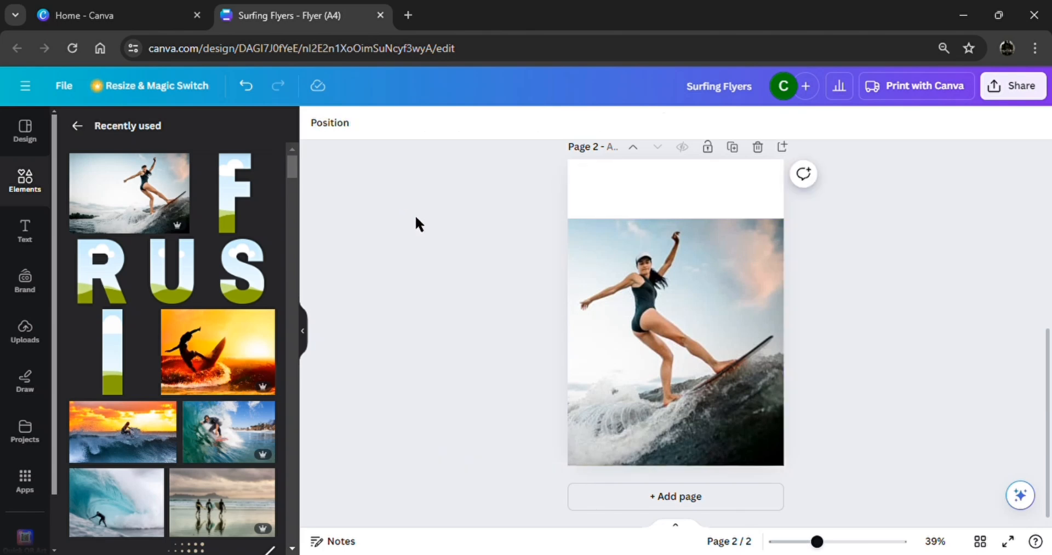
{"action": "left_click", "coordinate": [584, 260]}
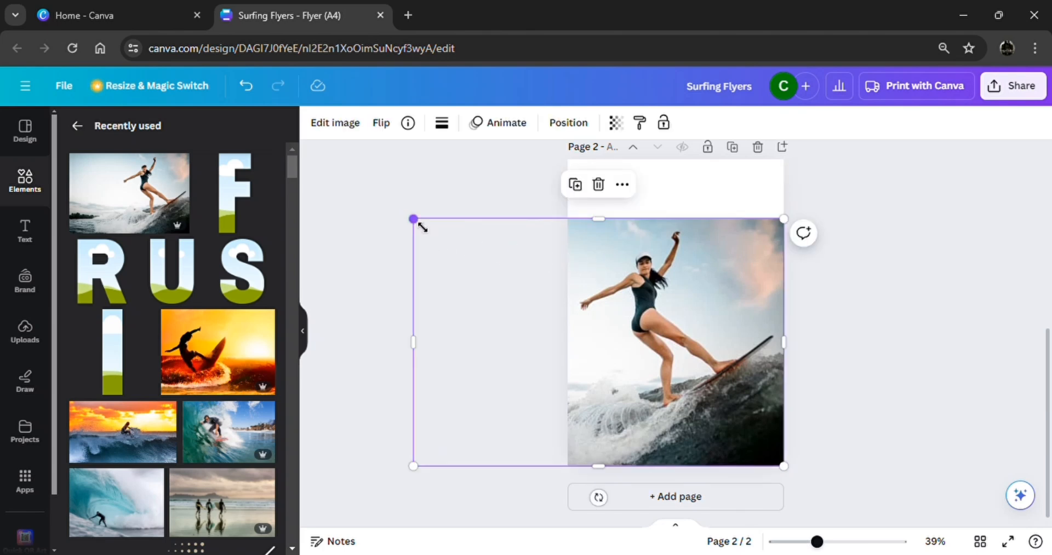
{"action": "left_click_drag", "start_coordinate": [413, 218], "coordinate": [392, 205]}
{"action": "left_click_drag", "start_coordinate": [479, 253], "coordinate": [465, 252]}
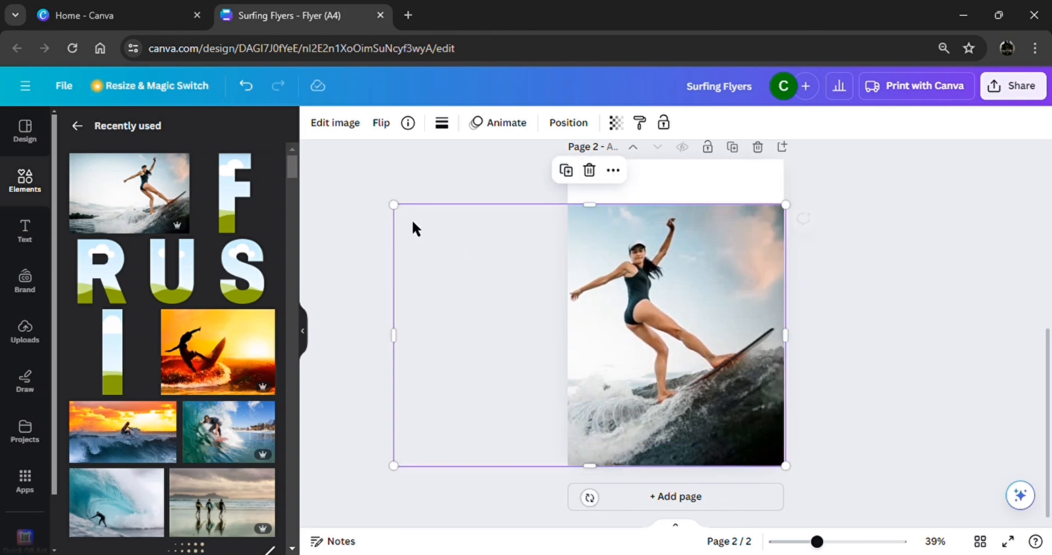
{"action": "left_click_drag", "start_coordinate": [399, 211], "coordinate": [407, 214]}
{"action": "left_click_drag", "start_coordinate": [430, 270], "coordinate": [430, 270]}
{"action": "left_click", "coordinate": [614, 167]}
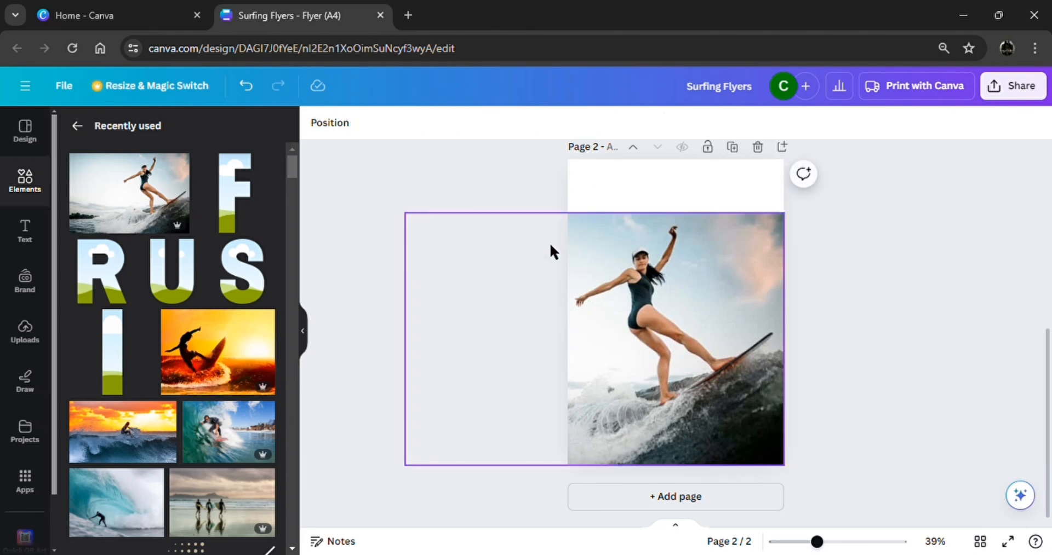
- Send the surfer photo behind all the letter and column frames
{"action": "left_click", "coordinate": [579, 258]}
{"action": "left_click", "coordinate": [621, 180]}
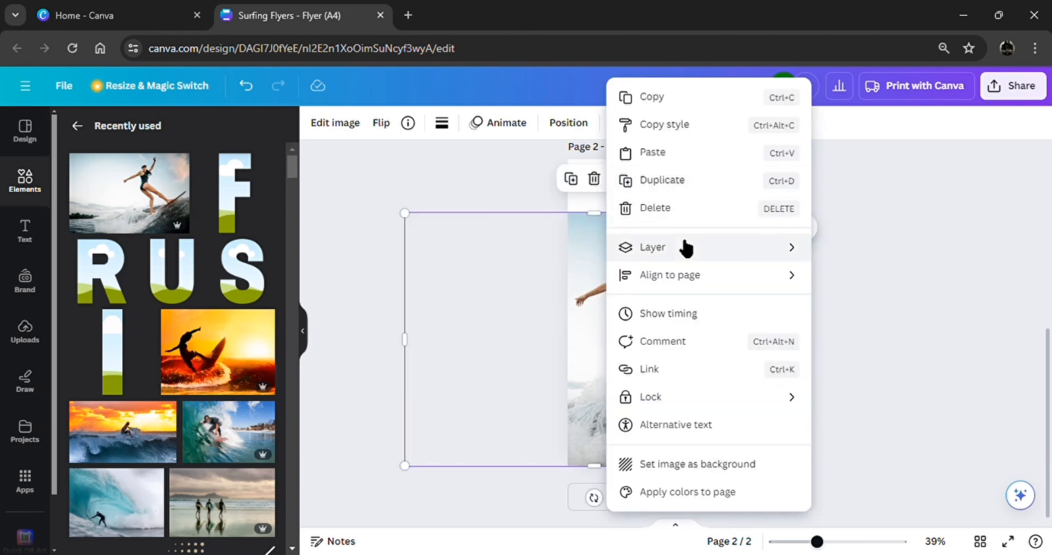
{"action": "mouse_move", "coordinate": [686, 247]}
{"action": "left_click", "coordinate": [887, 335]}
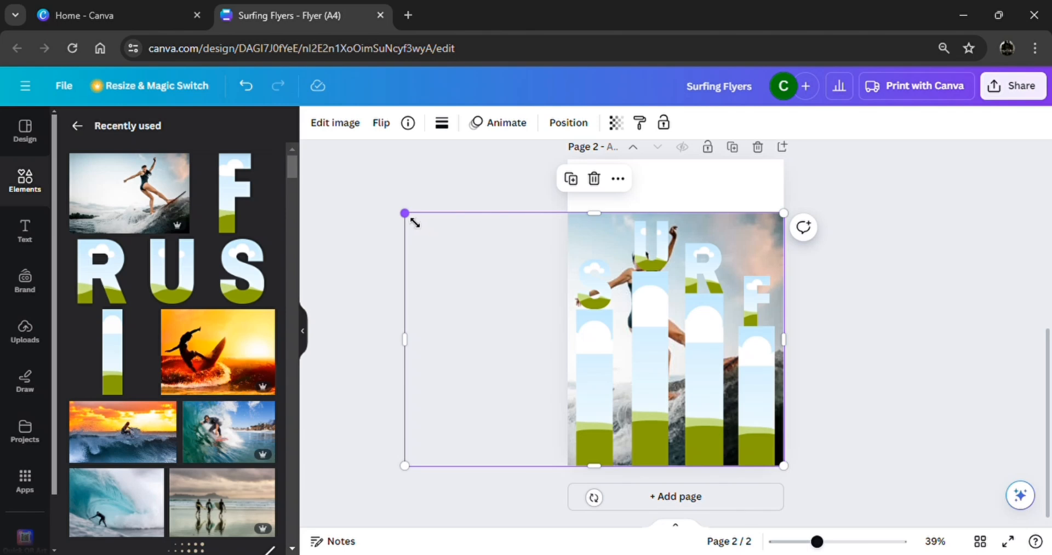
- Shrink the surfer photo slightly, keeping it flush with the page's lower-right corner
{"action": "left_click_drag", "start_coordinate": [415, 223], "coordinate": [435, 236]}
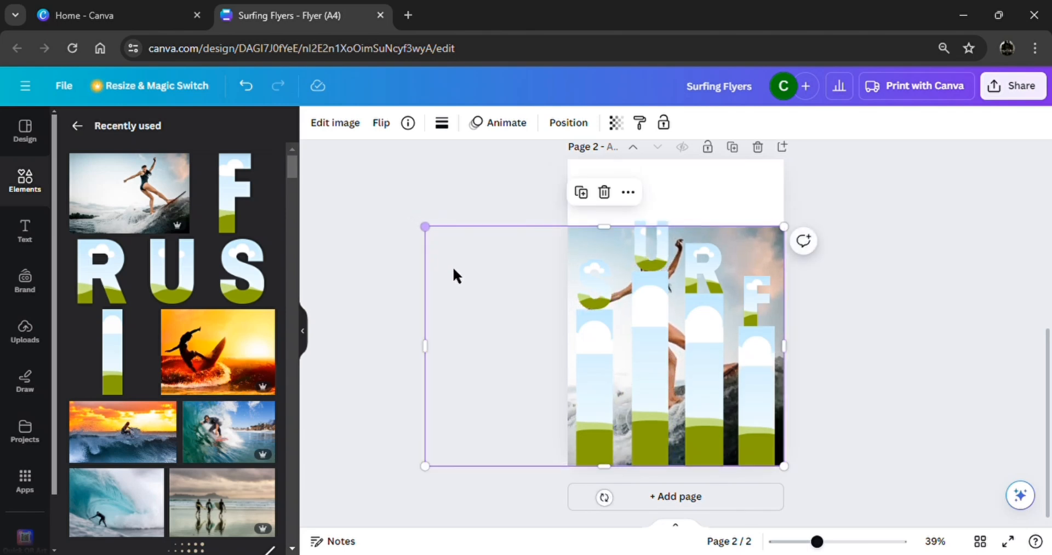
{"action": "left_click_drag", "start_coordinate": [463, 281], "coordinate": [474, 294]}
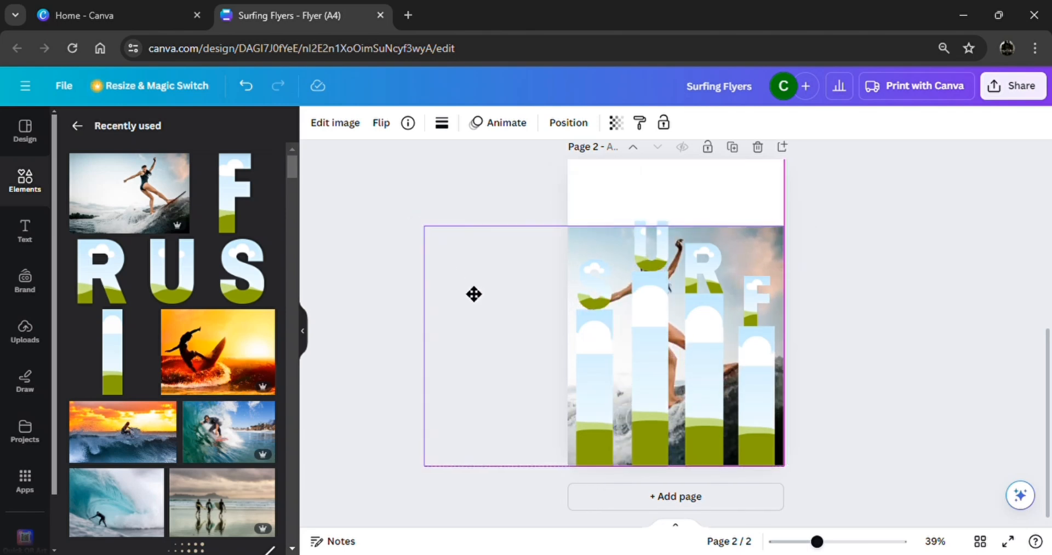
{"action": "left_click_drag", "start_coordinate": [521, 239], "coordinate": [522, 240]}
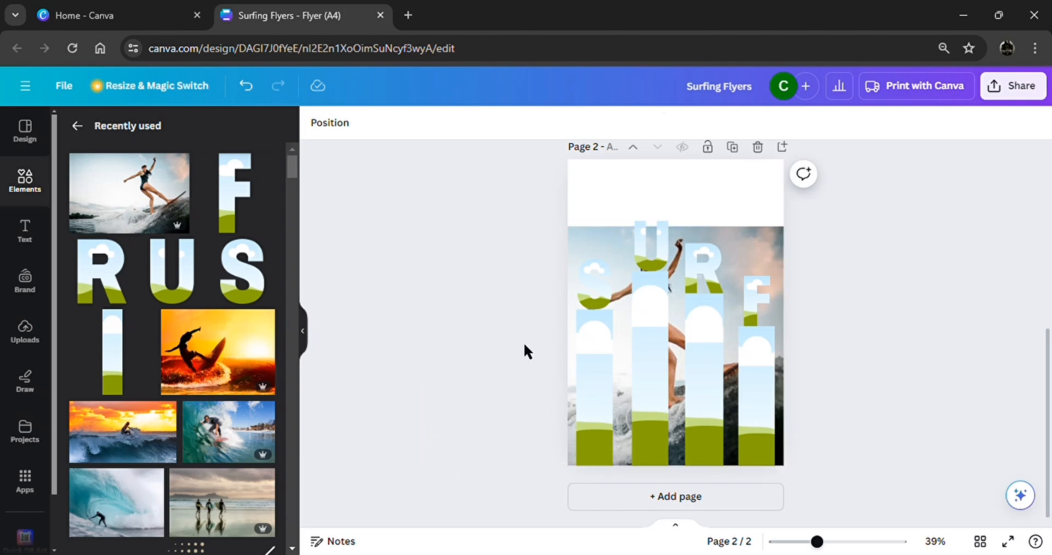
- Duplicate the surfer photo for each of the four column frames and fill every column with a copy
{"action": "left_click", "coordinate": [576, 232]}
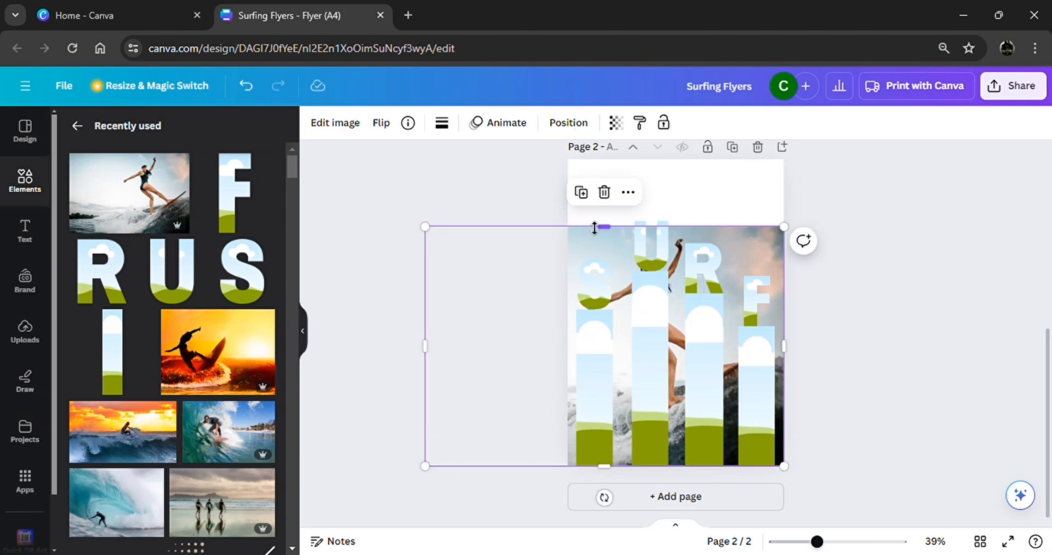
{"action": "left_click", "coordinate": [582, 193]}
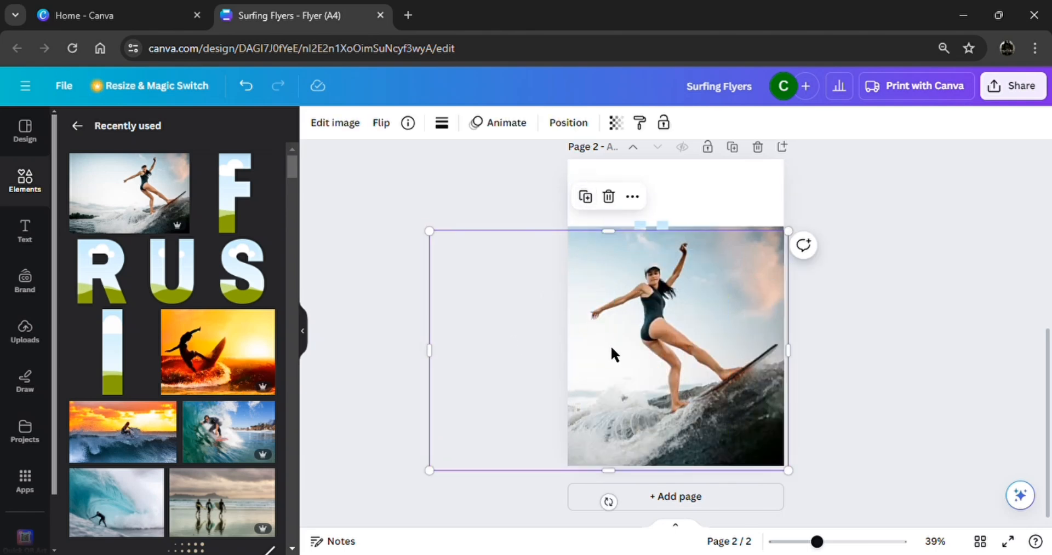
{"action": "left_click_drag", "start_coordinate": [628, 365], "coordinate": [601, 382]}
{"action": "left_click", "coordinate": [590, 232]}
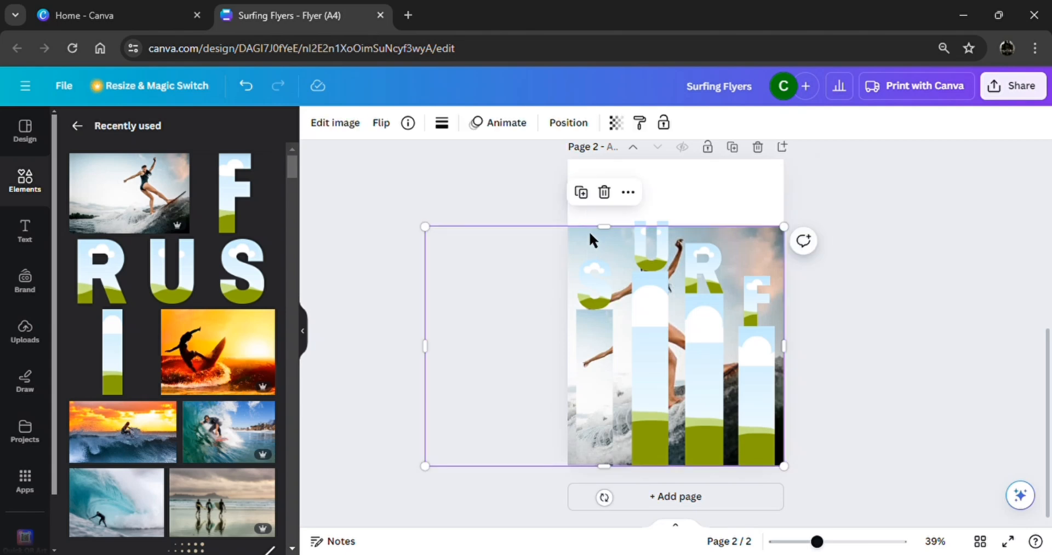
{"action": "left_click", "coordinate": [582, 193]}
{"action": "left_click_drag", "start_coordinate": [630, 328], "coordinate": [714, 385]}
{"action": "left_click", "coordinate": [587, 242]}
{"action": "left_click", "coordinate": [582, 193]}
{"action": "left_click", "coordinate": [574, 236]}
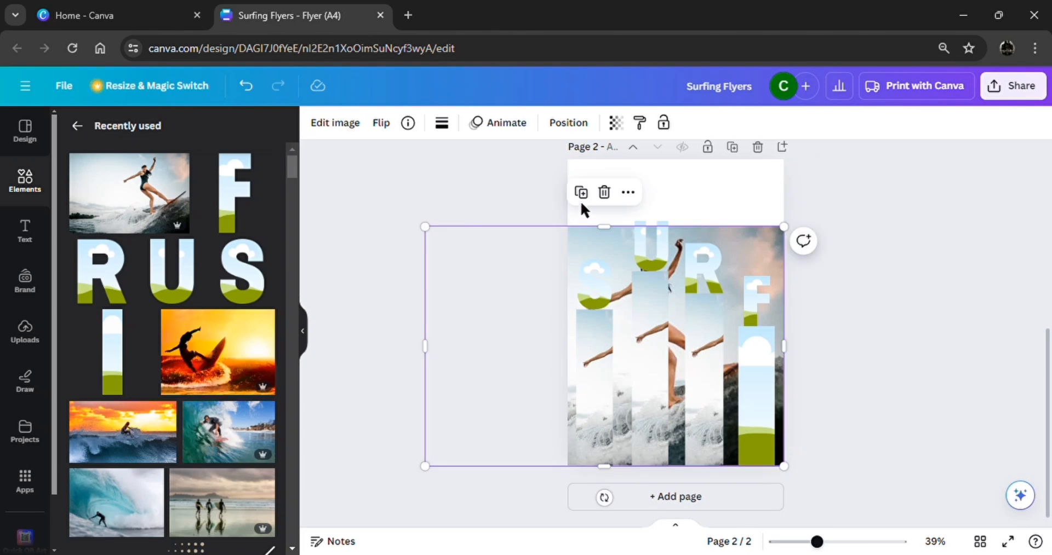
{"action": "left_click", "coordinate": [582, 193]}
{"action": "left_click_drag", "start_coordinate": [712, 344], "coordinate": [749, 365]}
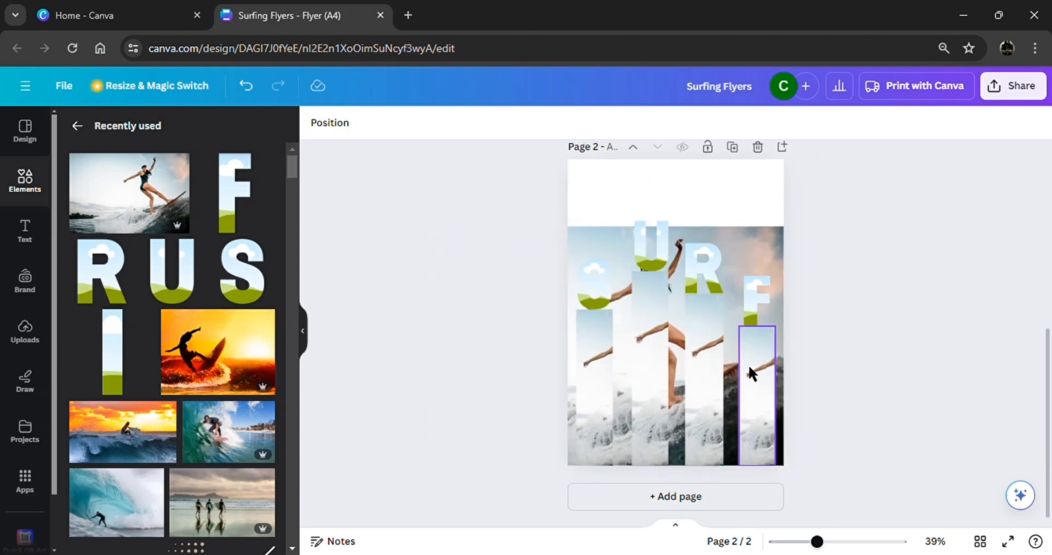
- Fill the U, S, R and F letter frames with further duplicates of the surfer photo
{"action": "left_click", "coordinate": [572, 239]}
{"action": "left_click", "coordinate": [582, 193]}
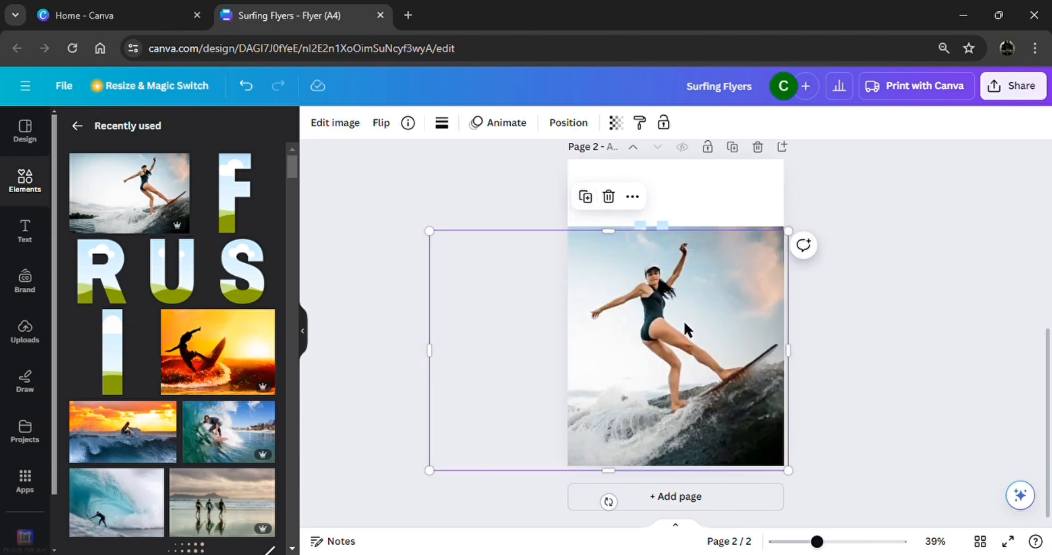
{"action": "left_click_drag", "start_coordinate": [683, 321], "coordinate": [669, 268]}
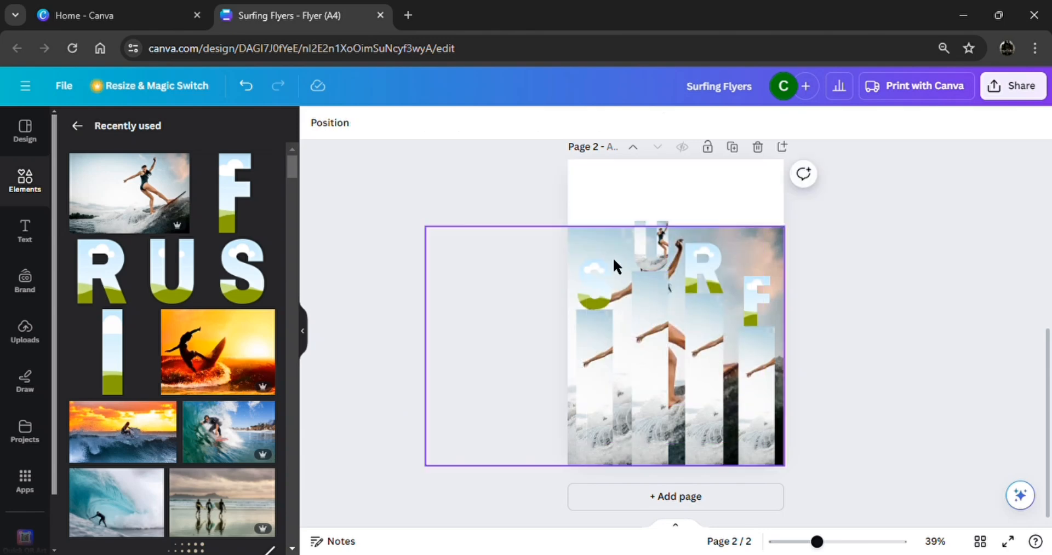
{"action": "left_click", "coordinate": [583, 192]}
{"action": "left_click_drag", "start_coordinate": [660, 337], "coordinate": [612, 296]}
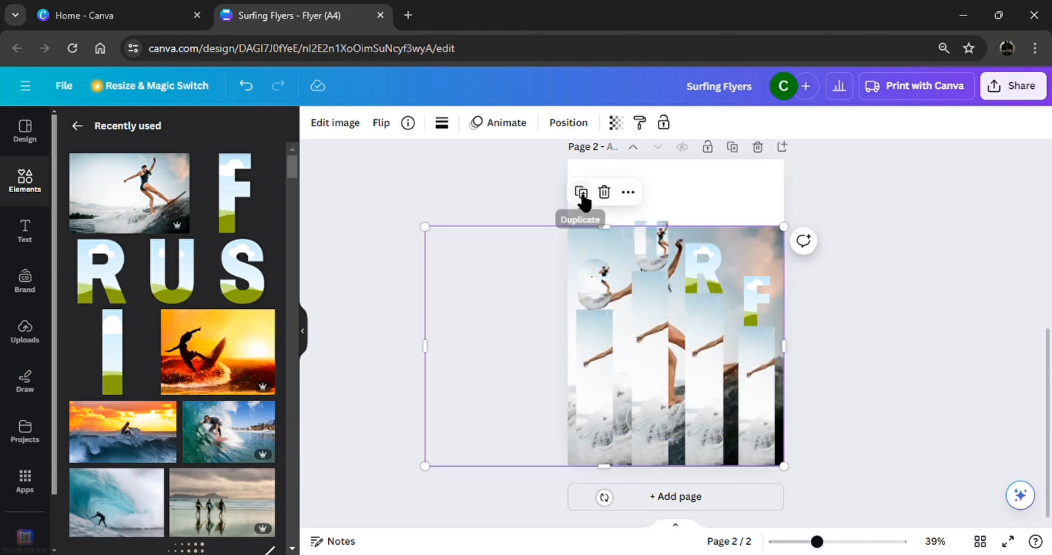
{"action": "left_click", "coordinate": [581, 195]}
{"action": "left_click_drag", "start_coordinate": [676, 345], "coordinate": [703, 268]}
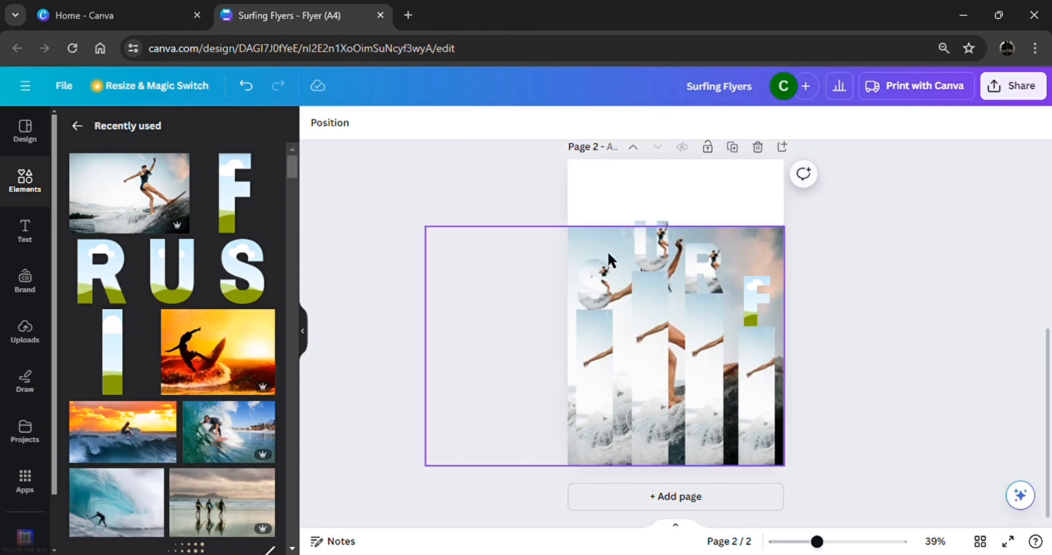
{"action": "left_click", "coordinate": [583, 195]}
{"action": "left_click_drag", "start_coordinate": [708, 310], "coordinate": [761, 319]}
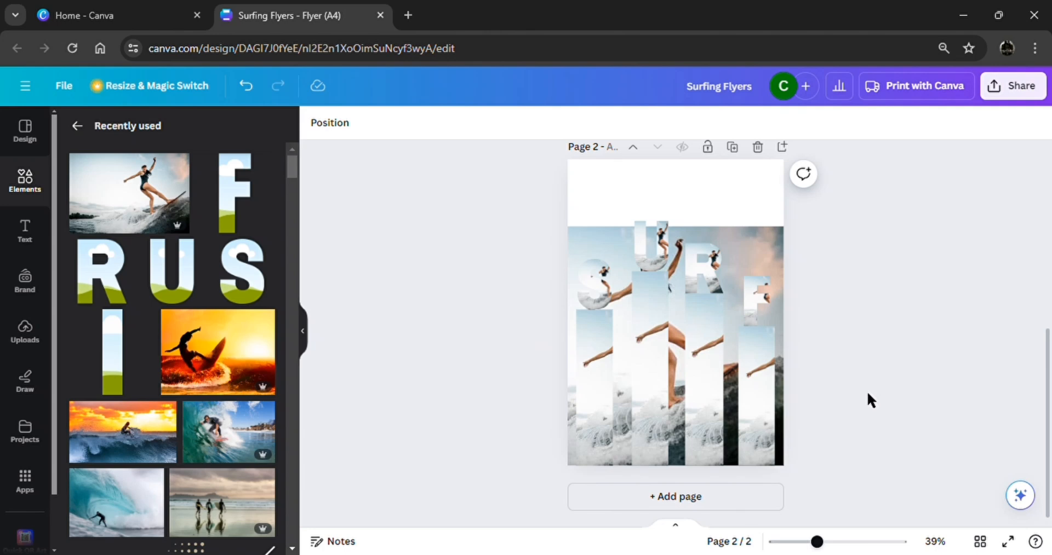
- Enlarge and reposition the image inside the first column frame so it lines up with the background surfer photo
{"action": "double_click", "coordinate": [596, 408]}
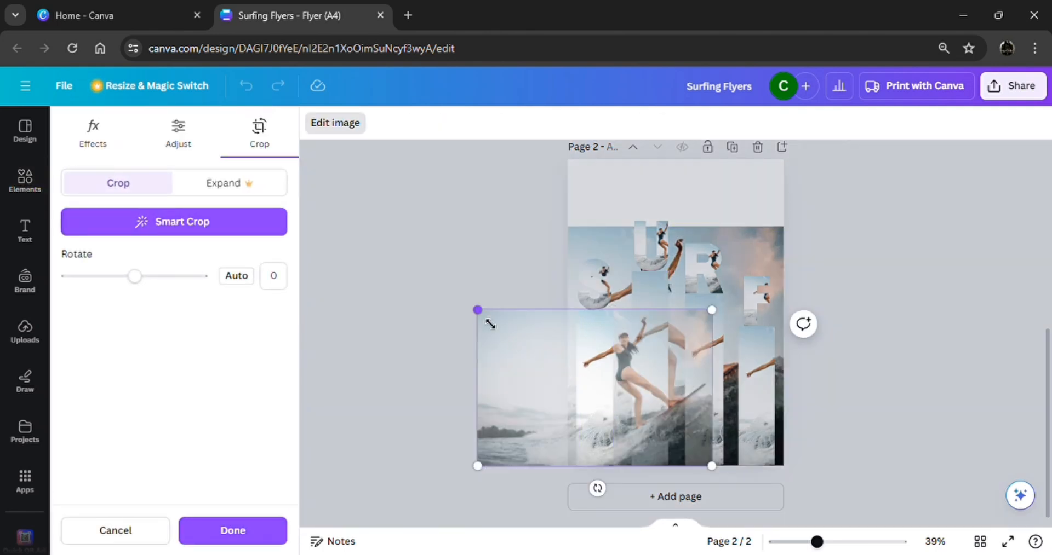
{"action": "left_click_drag", "start_coordinate": [484, 321], "coordinate": [320, 261]}
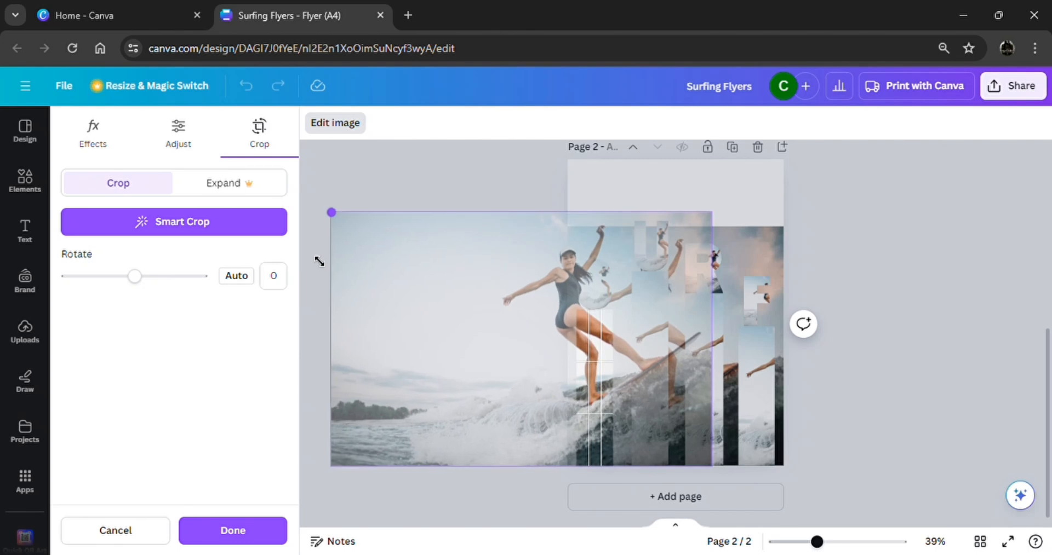
{"action": "left_click_drag", "start_coordinate": [457, 369], "coordinate": [689, 301]}
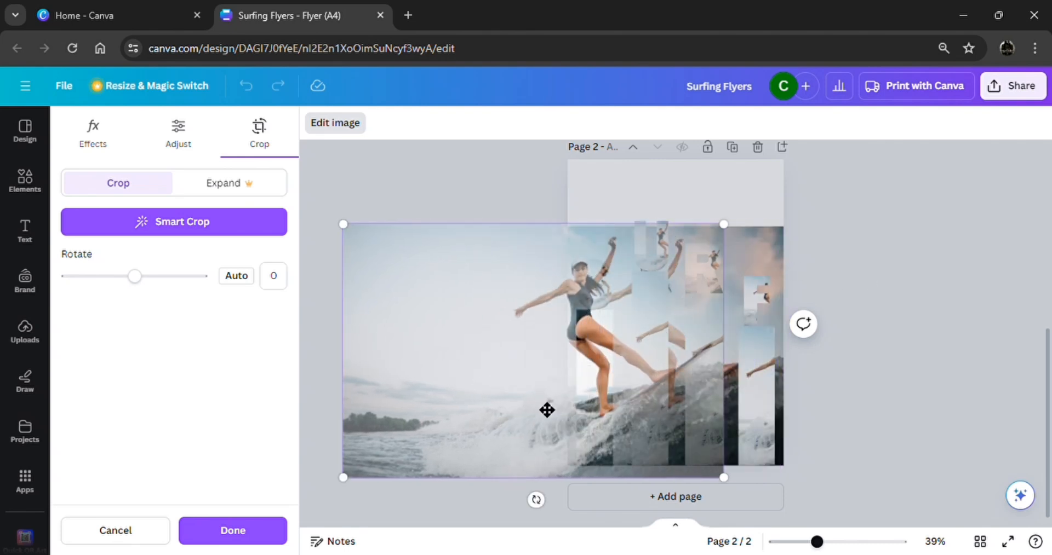
{"action": "left_click_drag", "start_coordinate": [547, 410], "coordinate": [590, 379]}
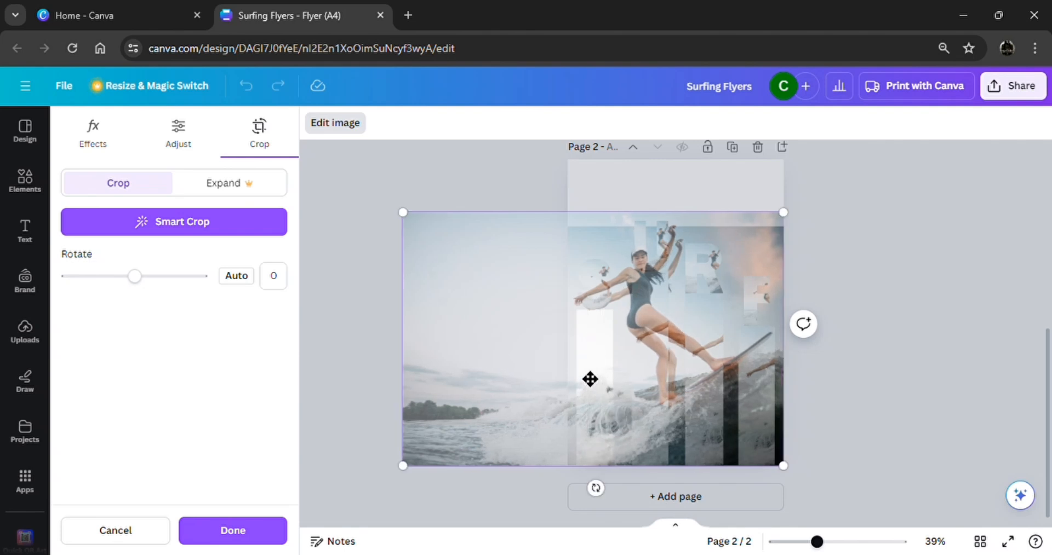
{"action": "left_click_drag", "start_coordinate": [414, 219], "coordinate": [420, 255]}
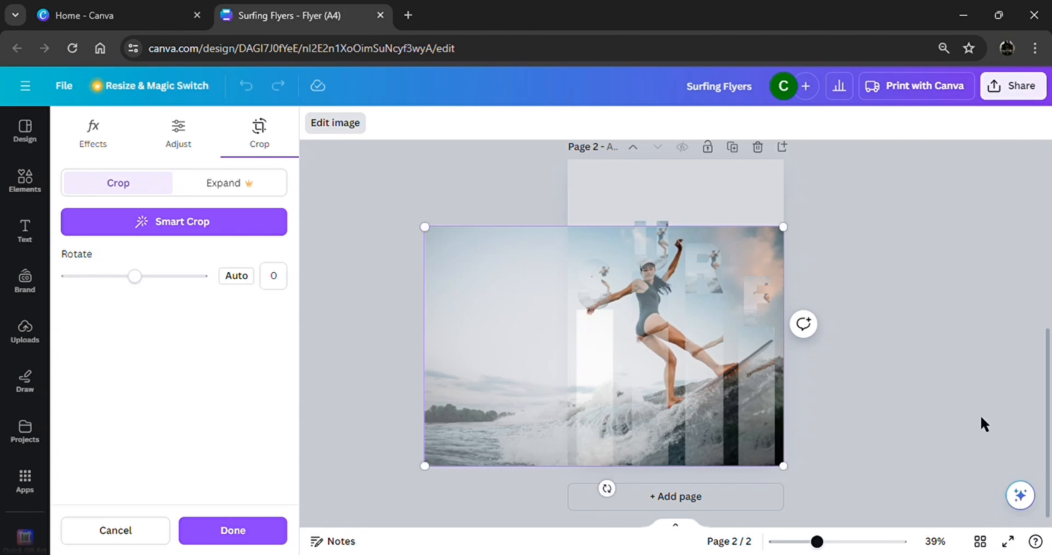
{"action": "left_click", "coordinate": [849, 388]}
- Scale and shift the image inside the second column frame to match the background surfer photo
{"action": "left_click", "coordinate": [656, 367]}
{"action": "double_click", "coordinate": [656, 367]}
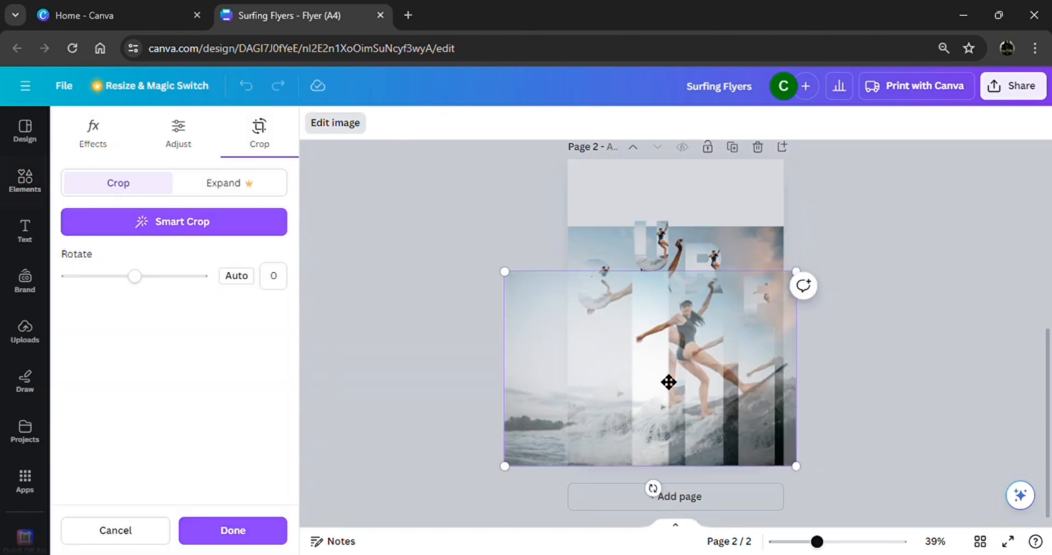
{"action": "left_click_drag", "start_coordinate": [513, 282], "coordinate": [410, 249]}
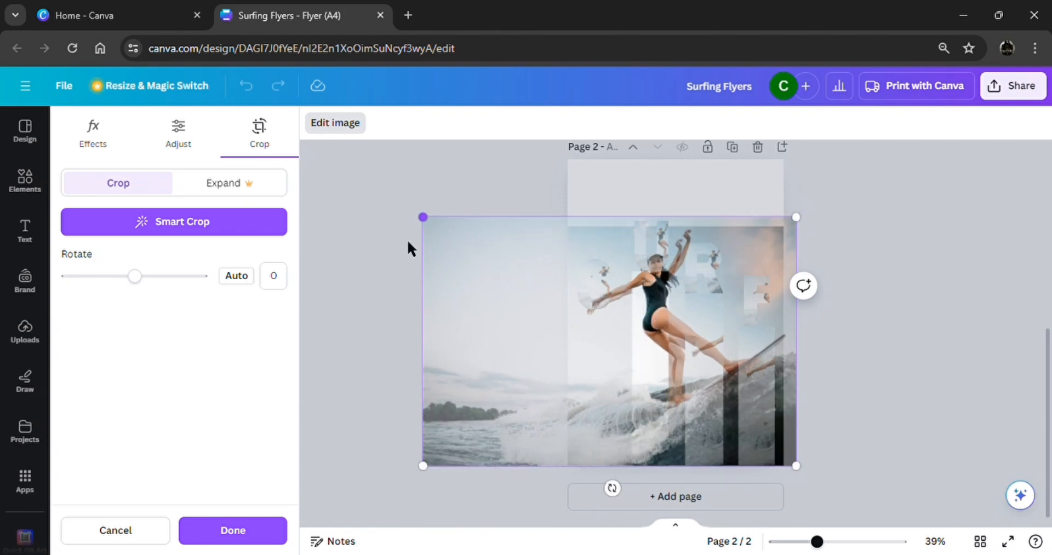
{"action": "left_click_drag", "start_coordinate": [528, 319], "coordinate": [512, 317]}
{"action": "left_click_drag", "start_coordinate": [429, 234], "coordinate": [433, 240]}
{"action": "left_click", "coordinate": [831, 389]}
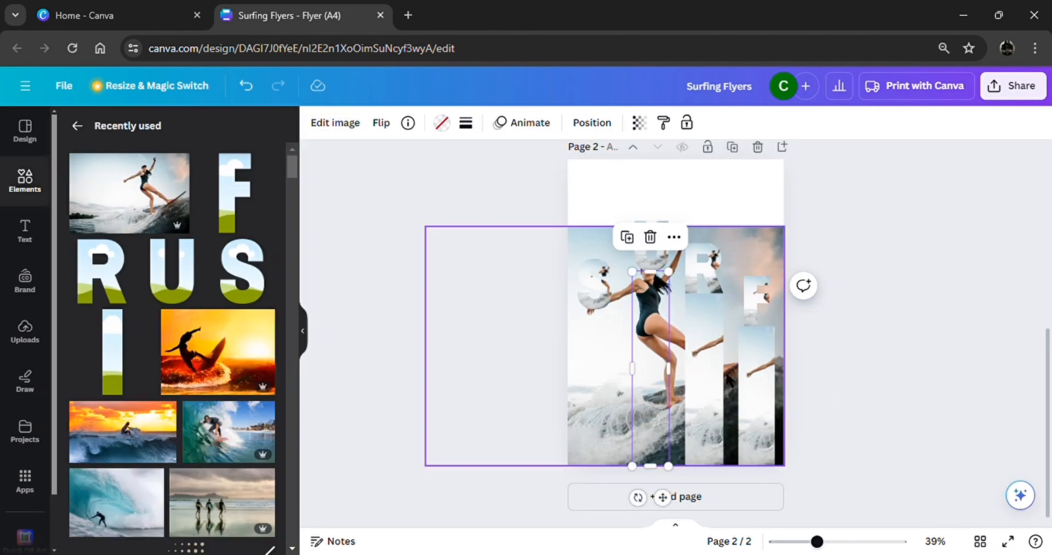
- Adjust the crop of the third column's image so it coincides with the background surfer photo
{"action": "double_click", "coordinate": [701, 375]}
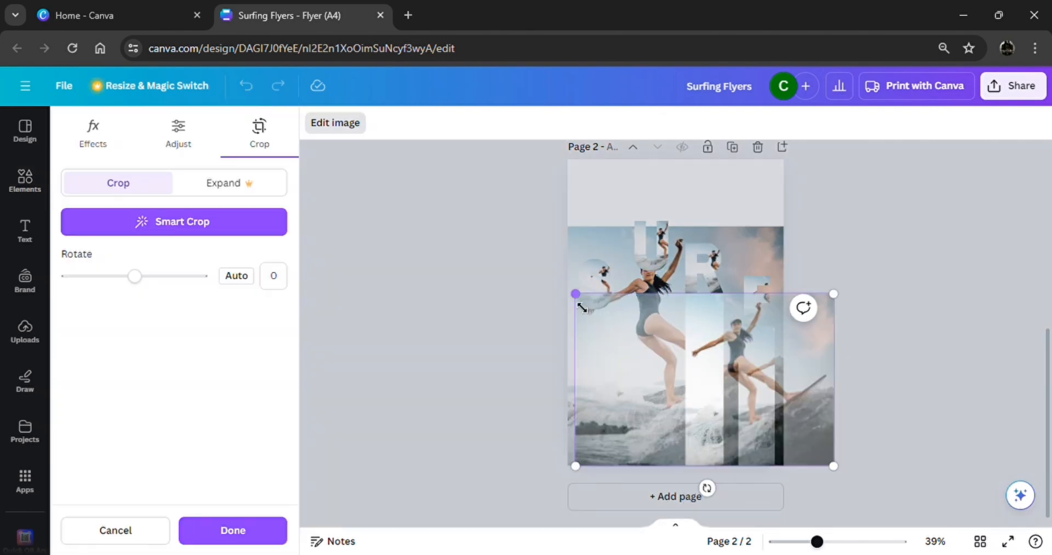
{"action": "left_click_drag", "start_coordinate": [622, 357], "coordinate": [579, 352]}
{"action": "left_click_drag", "start_coordinate": [531, 304], "coordinate": [435, 232]}
{"action": "left_click_drag", "start_coordinate": [435, 232], "coordinate": [435, 232]}
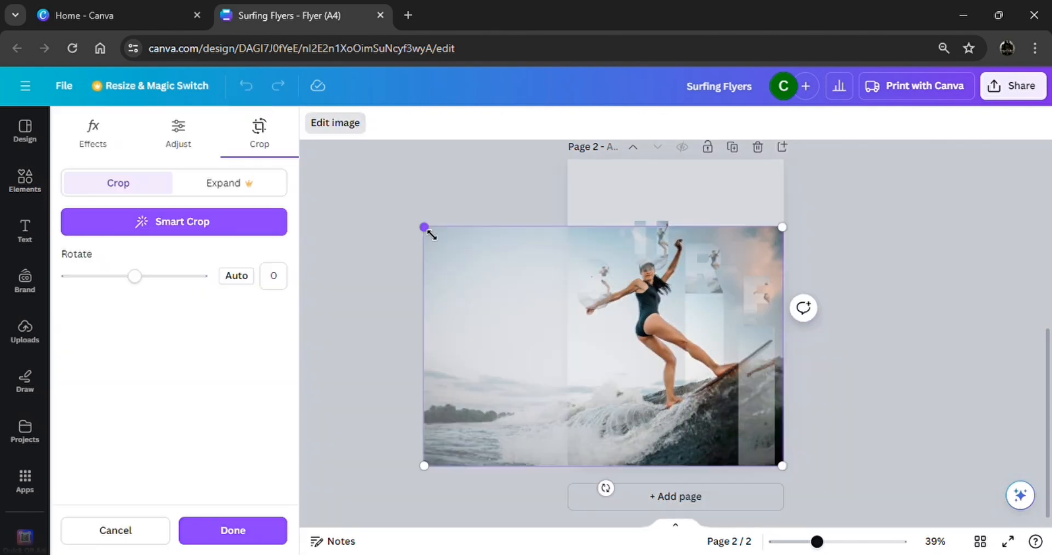
{"action": "left_click_drag", "start_coordinate": [431, 234], "coordinate": [433, 237]}
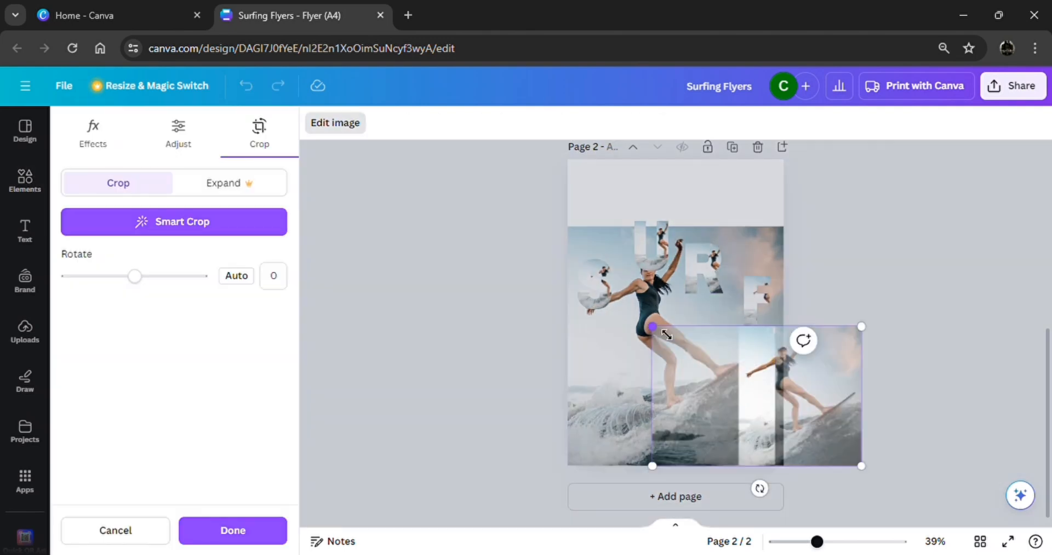
- Move and enlarge the image inside the fourth column frame until it matches the background surfer photo
{"action": "left_click_drag", "start_coordinate": [841, 405], "coordinate": [756, 405]}
{"action": "left_click_drag", "start_coordinate": [577, 328], "coordinate": [412, 281]}
{"action": "left_click_drag", "start_coordinate": [504, 372], "coordinate": [497, 369]}
{"action": "left_click", "coordinate": [926, 460]}
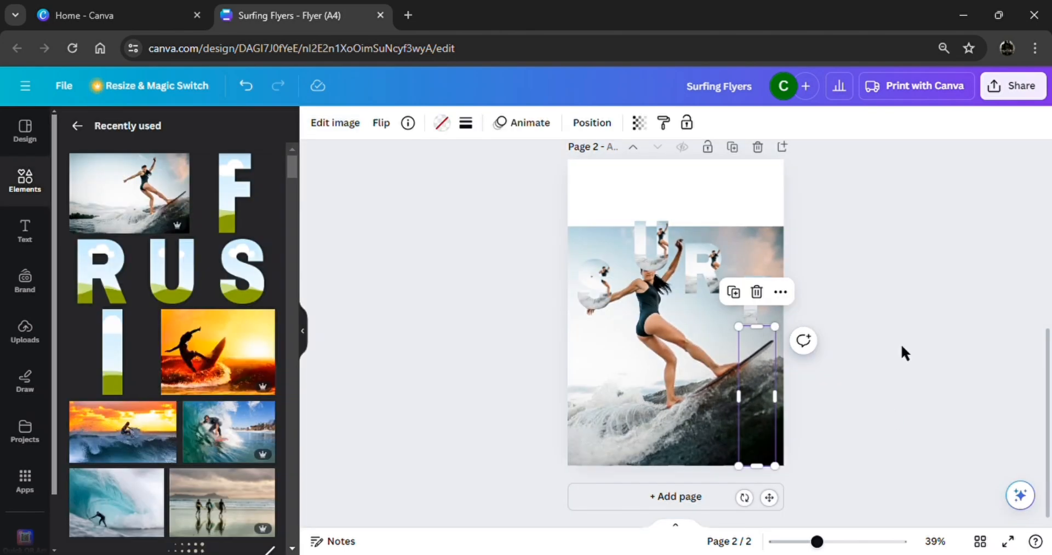
- Enlarge and align the image inside the F letter frame with the background surfer photo
{"action": "left_click", "coordinate": [755, 301]}
{"action": "double_click", "coordinate": [755, 300]}
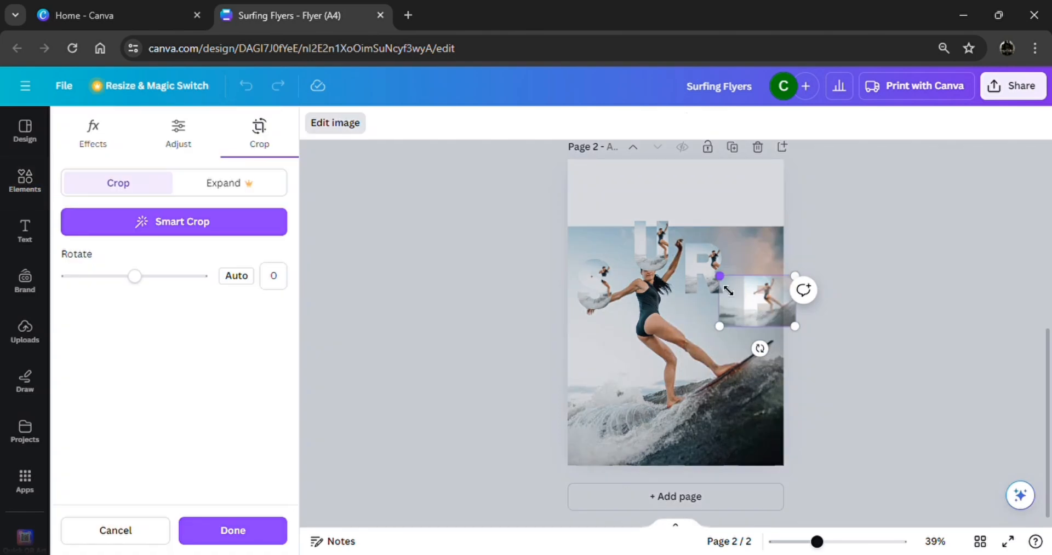
{"action": "left_click_drag", "start_coordinate": [719, 275], "coordinate": [417, 255]}
{"action": "left_click_drag", "start_coordinate": [781, 203], "coordinate": [771, 342]}
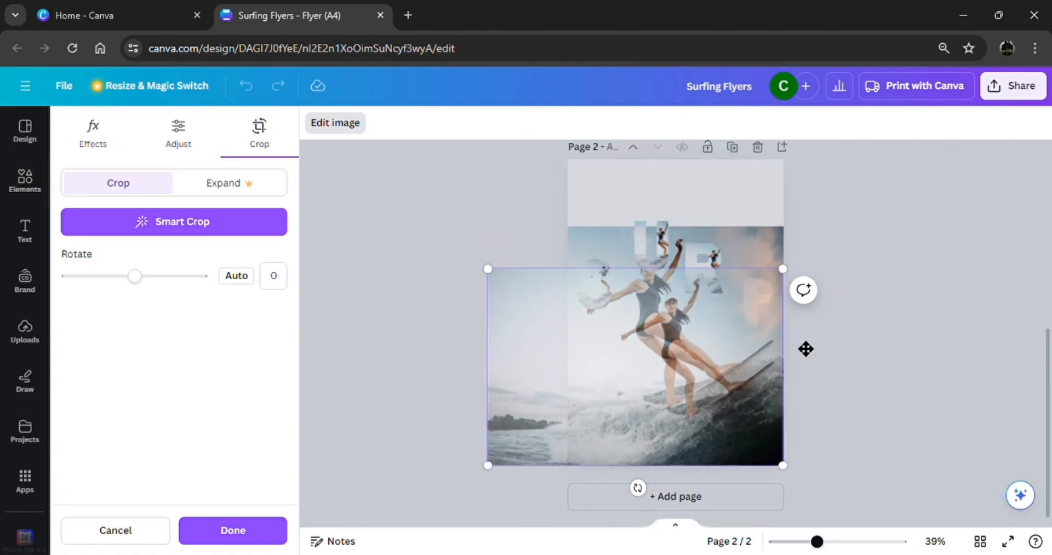
{"action": "left_click_drag", "start_coordinate": [492, 273], "coordinate": [429, 237]}
{"action": "left_click", "coordinate": [846, 378]}
- Resize and reposition the image inside the R letter frame to coincide with the background surfer photo
{"action": "left_click", "coordinate": [693, 261]}
{"action": "double_click", "coordinate": [693, 261]}
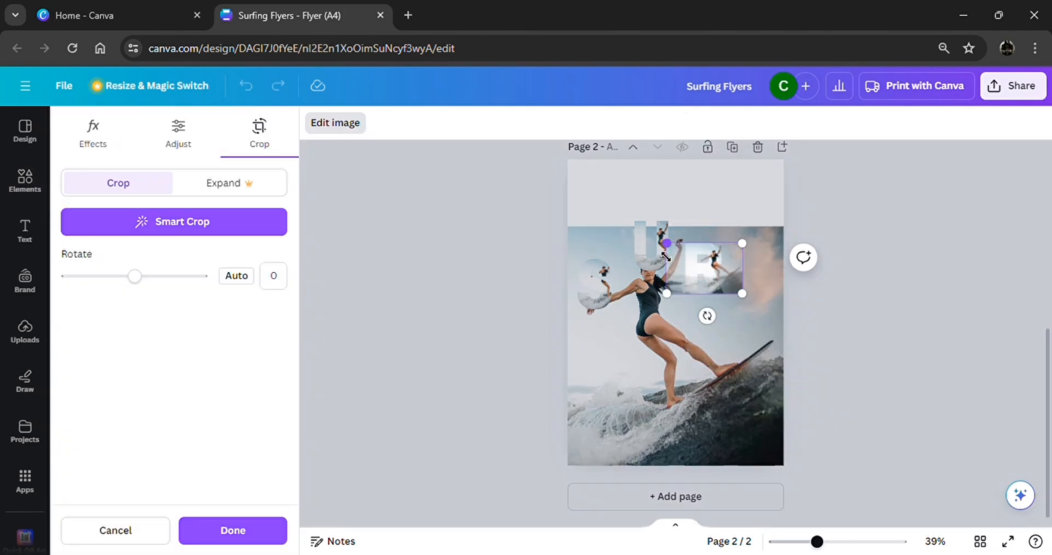
{"action": "left_click_drag", "start_coordinate": [684, 244], "coordinate": [420, 219]}
{"action": "left_click_drag", "start_coordinate": [549, 206], "coordinate": [593, 388]}
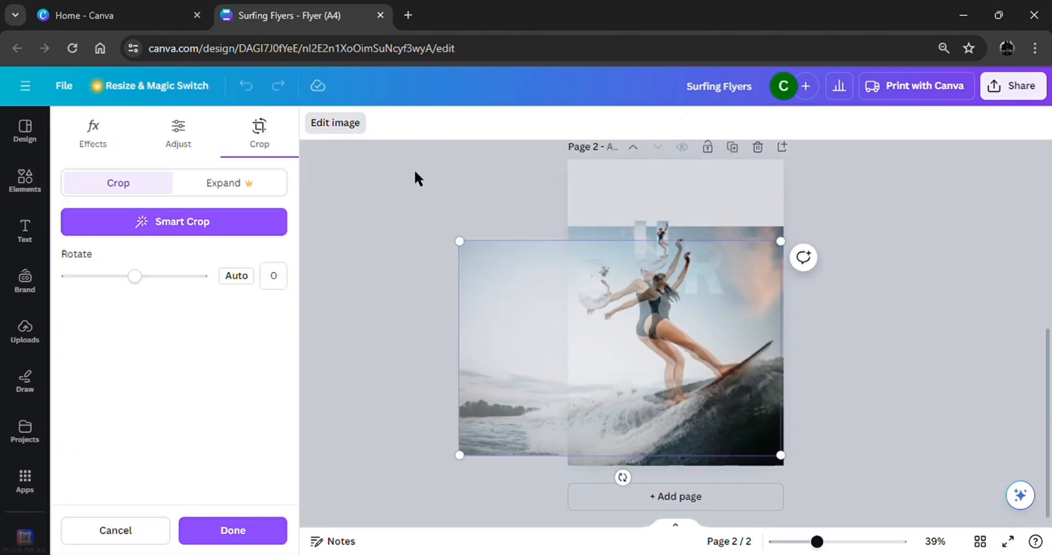
{"action": "left_click_drag", "start_coordinate": [469, 253], "coordinate": [405, 204]}
{"action": "mouse_move", "coordinate": [540, 305]}
{"action": "left_mouse_down"}
{"action": "mouse_move", "coordinate": [548, 329]}
{"action": "mouse_move", "coordinate": [545, 321]}
{"action": "left_mouse_up"}
{"action": "left_click_drag", "start_coordinate": [420, 220], "coordinate": [432, 241]}
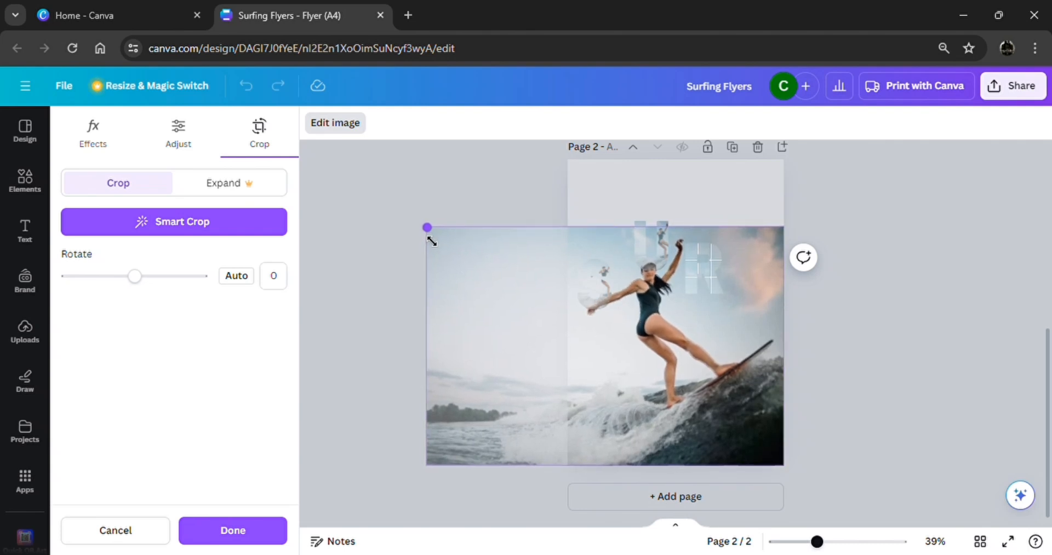
{"action": "left_click", "coordinate": [850, 366]}
- Scale and move the image inside the U letter frame so it lines up with the background surfer photo
{"action": "double_click", "coordinate": [653, 261]}
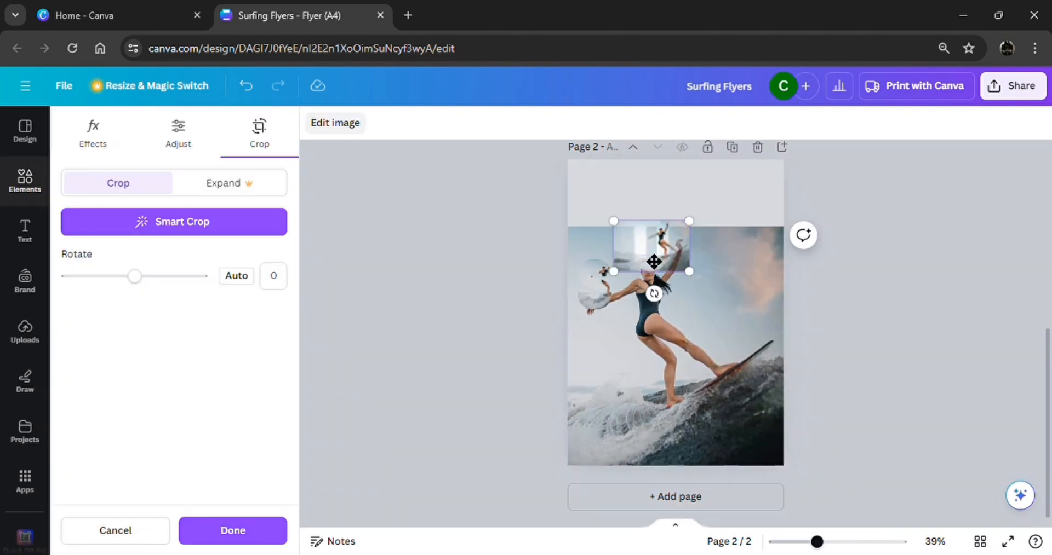
{"action": "left_click_drag", "start_coordinate": [615, 223], "coordinate": [339, 187]}
{"action": "left_click_drag", "start_coordinate": [546, 200], "coordinate": [629, 336]}
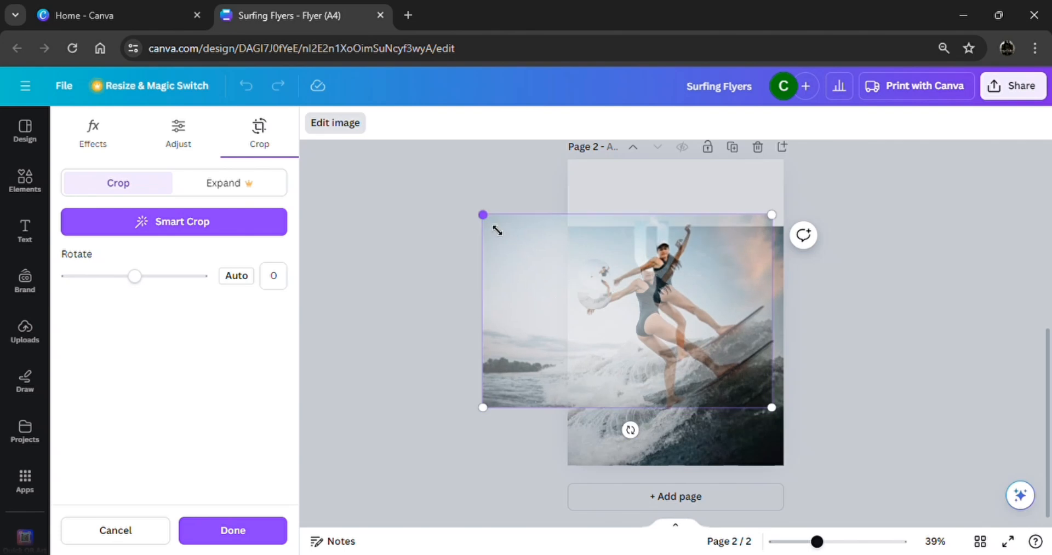
{"action": "left_click_drag", "start_coordinate": [493, 227], "coordinate": [385, 159]}
{"action": "left_click_drag", "start_coordinate": [580, 227], "coordinate": [594, 300]}
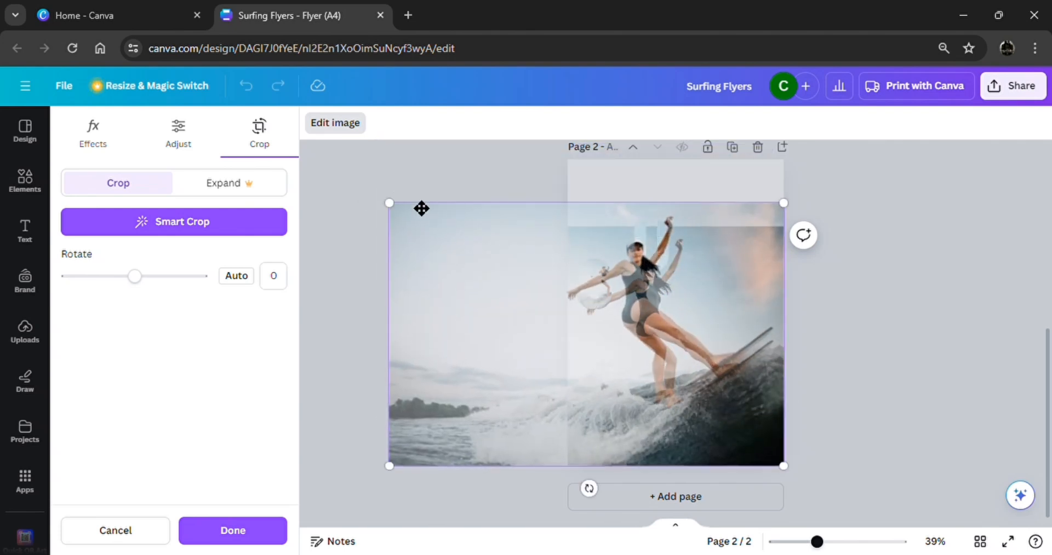
{"action": "left_click_drag", "start_coordinate": [397, 216], "coordinate": [425, 234]}
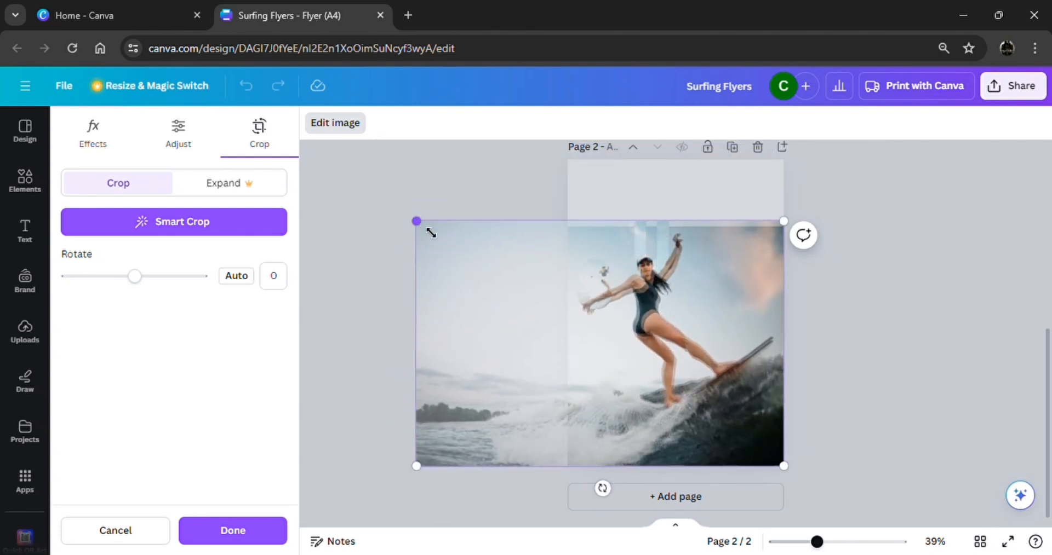
{"action": "left_click", "coordinate": [856, 355]}
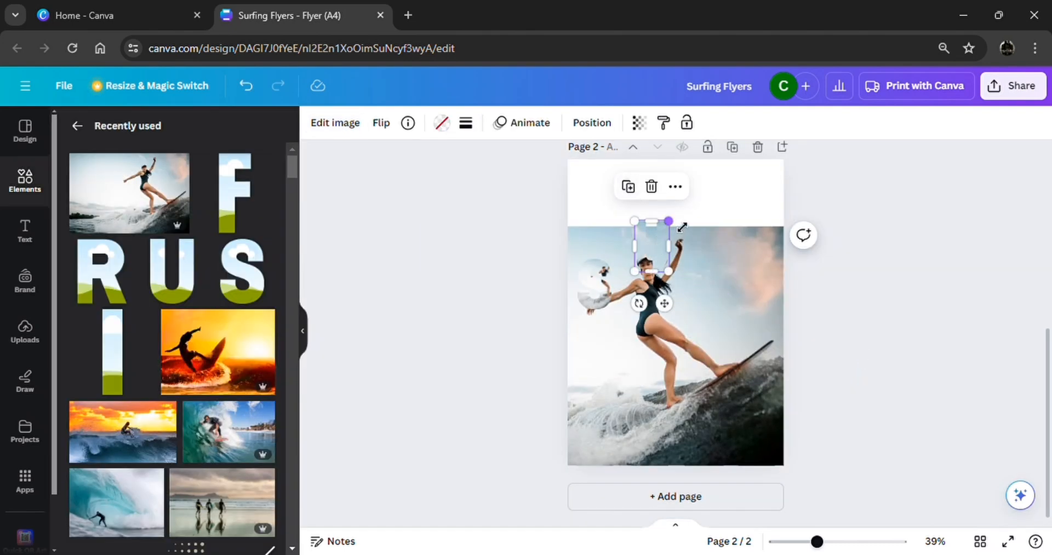
- Shrink the U letter frame to the background photo's top edge and realign the image inside it with that photo
{"action": "left_click_drag", "start_coordinate": [681, 227], "coordinate": [653, 256]}
{"action": "left_click", "coordinate": [883, 322]}
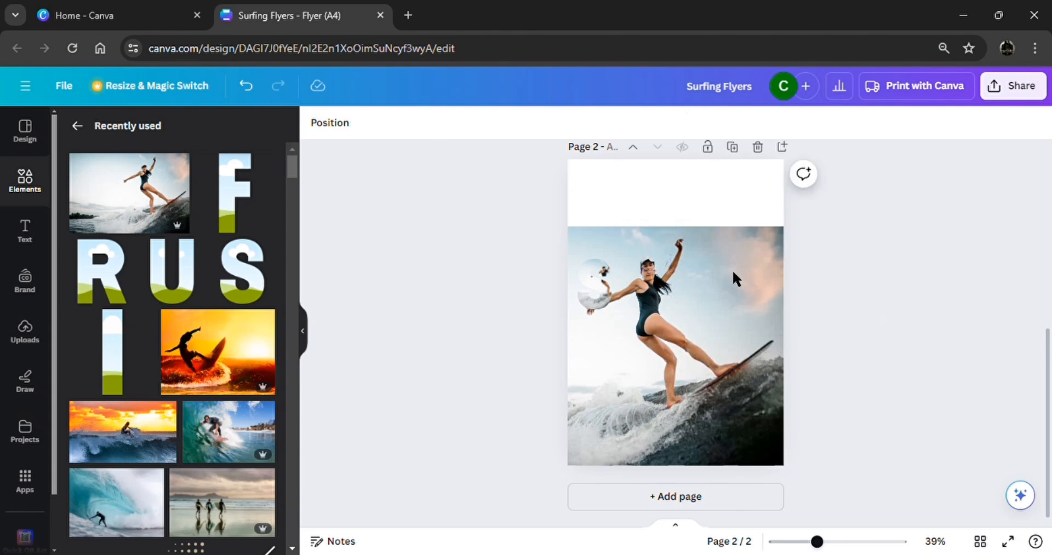
{"action": "left_click", "coordinate": [653, 250]}
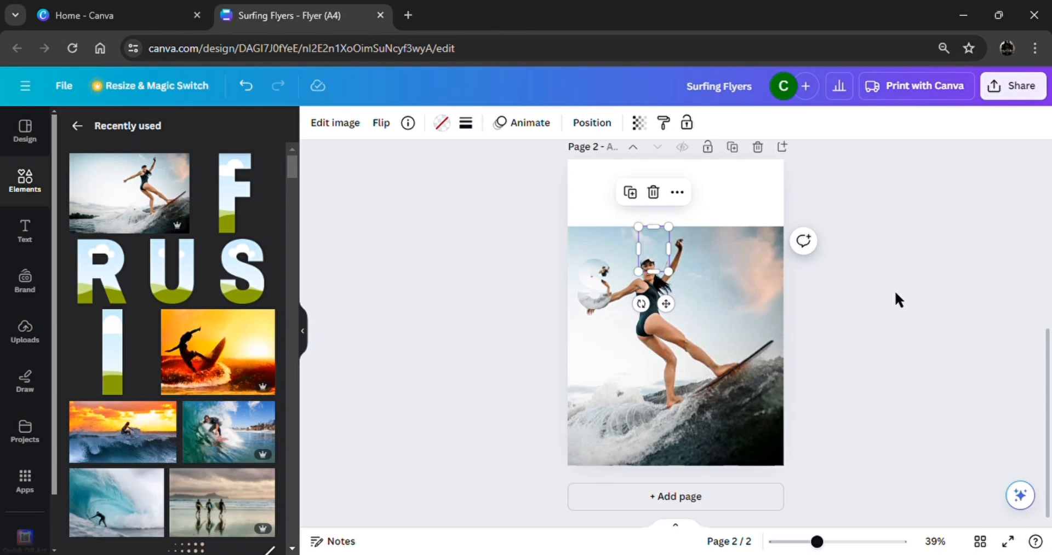
{"action": "left_click", "coordinate": [895, 290]}
{"action": "double_click", "coordinate": [657, 246]}
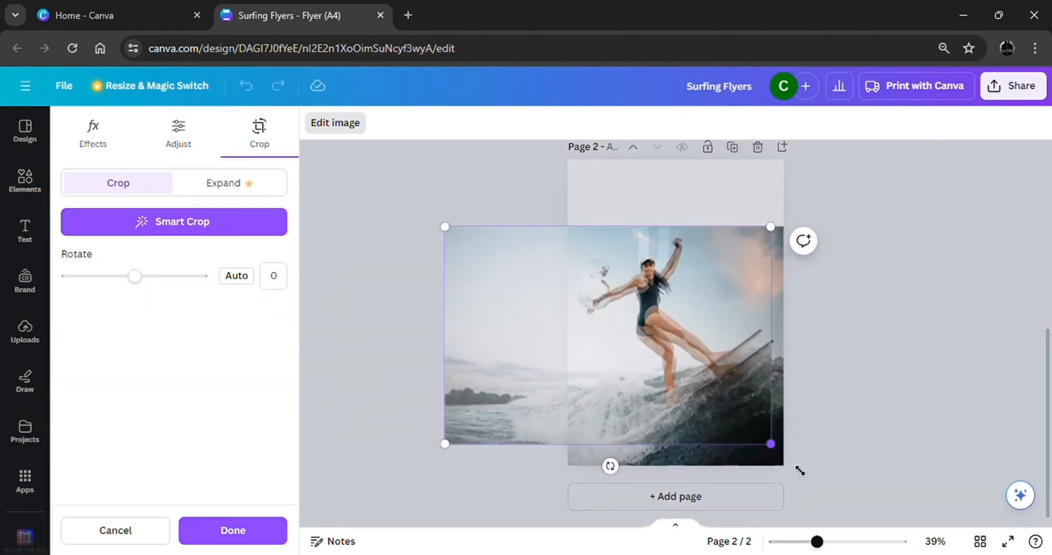
{"action": "mouse_move", "coordinate": [771, 445]}
{"action": "left_mouse_down"}
{"action": "mouse_move", "coordinate": [805, 477]}
{"action": "mouse_move", "coordinate": [769, 453]}
{"action": "left_mouse_up"}
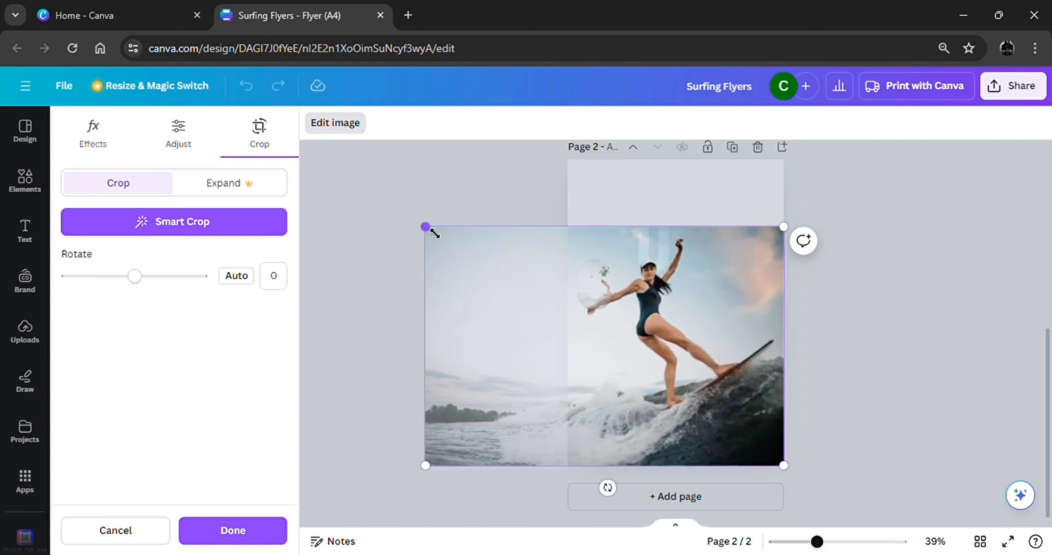
{"action": "left_click_drag", "start_coordinate": [477, 325], "coordinate": [478, 326]}
{"action": "left_click", "coordinate": [873, 382]}
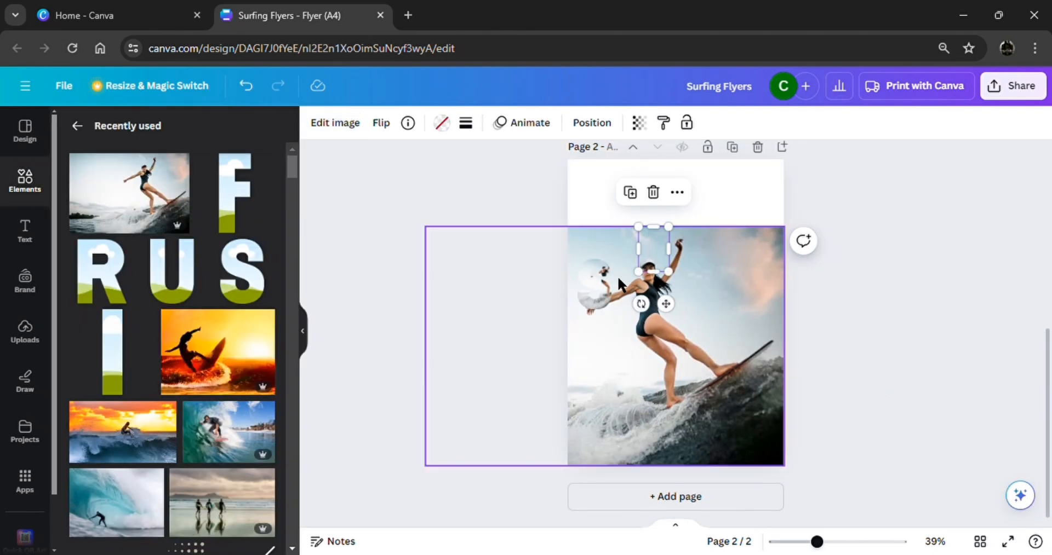
- Enlarge and reposition the image inside the S letter frame until it lines up with the background surfer photo
{"action": "left_click", "coordinate": [592, 281]}
{"action": "double_click", "coordinate": [593, 280]}
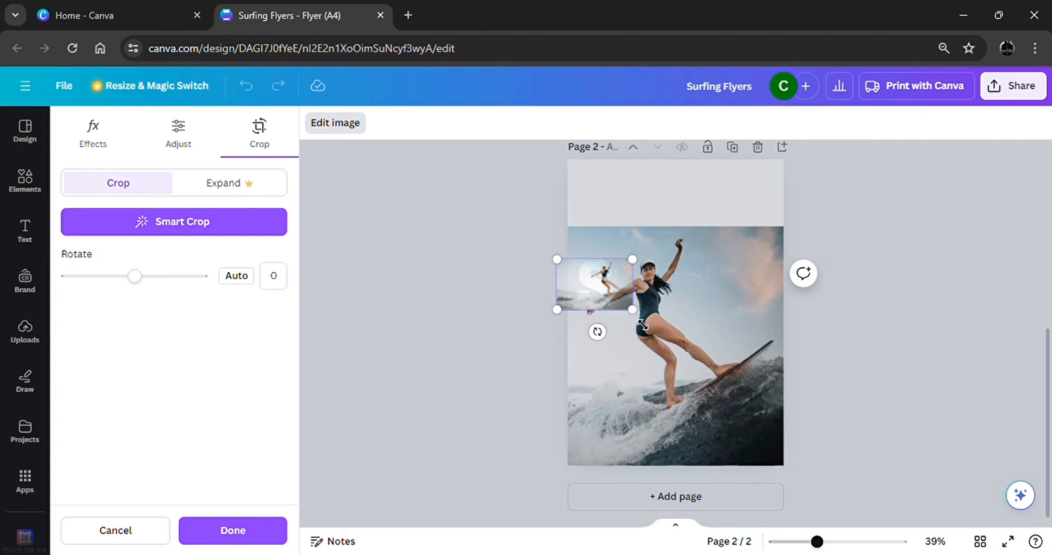
{"action": "left_click_drag", "start_coordinate": [664, 337], "coordinate": [904, 507]}
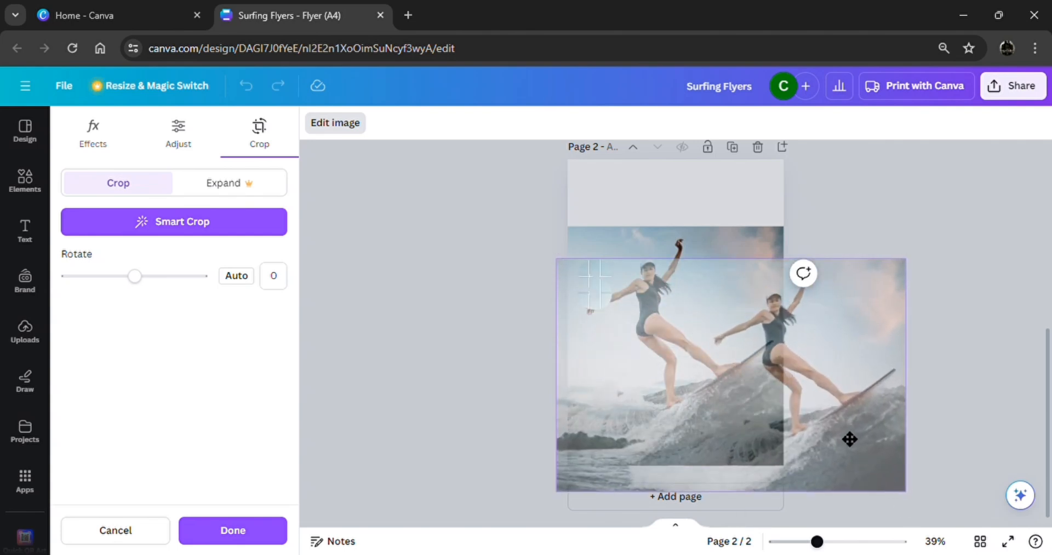
{"action": "left_click_drag", "start_coordinate": [849, 439], "coordinate": [748, 434]}
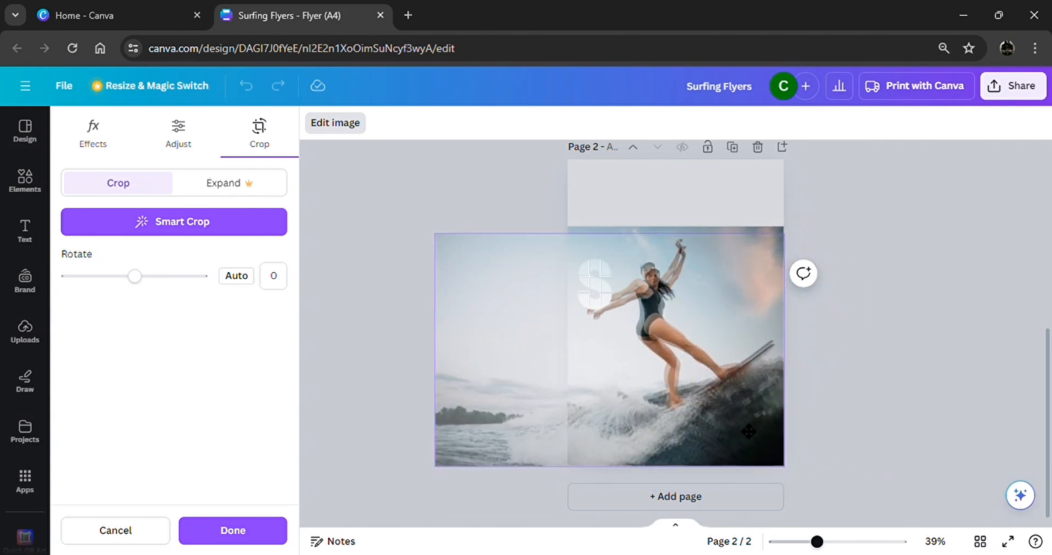
{"action": "left_click_drag", "start_coordinate": [444, 247], "coordinate": [437, 238]}
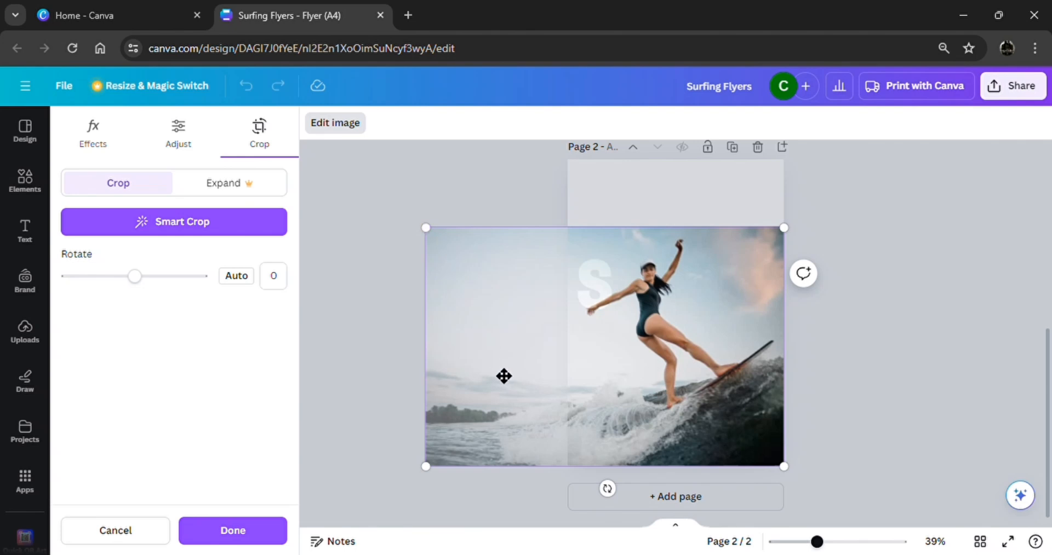
{"action": "left_click_drag", "start_coordinate": [497, 374], "coordinate": [497, 373]}
{"action": "left_click", "coordinate": [907, 407]}
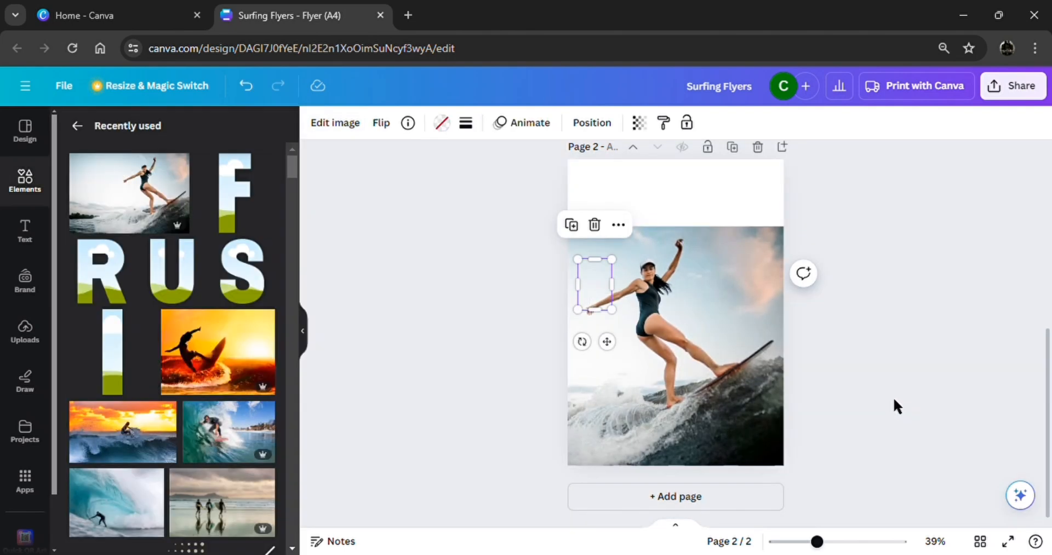
{"action": "left_click", "coordinate": [894, 404]}
- Fine-tune the size and position of the image inside the third column frame to match the background surfer photo
{"action": "double_click", "coordinate": [692, 358]}
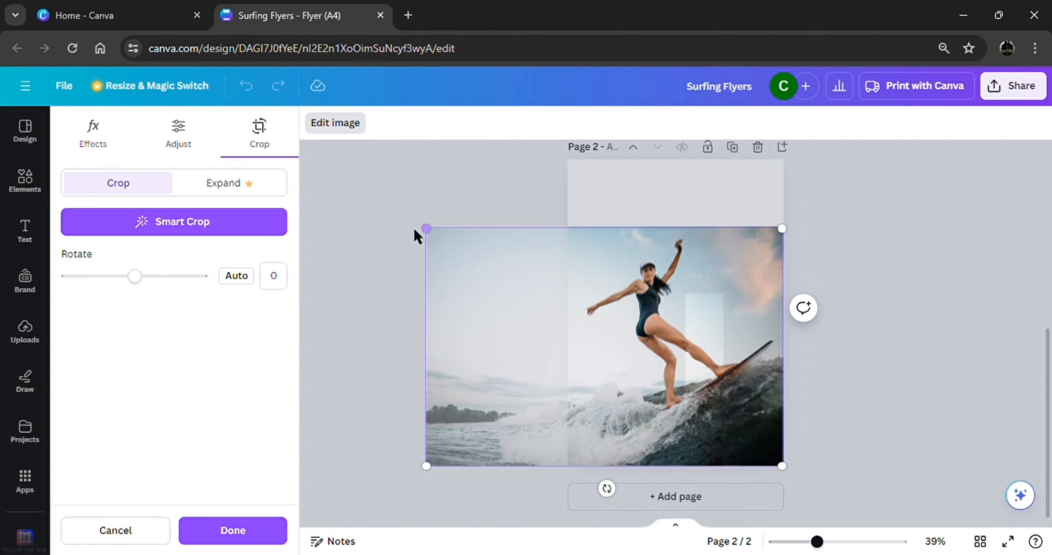
{"action": "left_click_drag", "start_coordinate": [455, 289], "coordinate": [455, 264]}
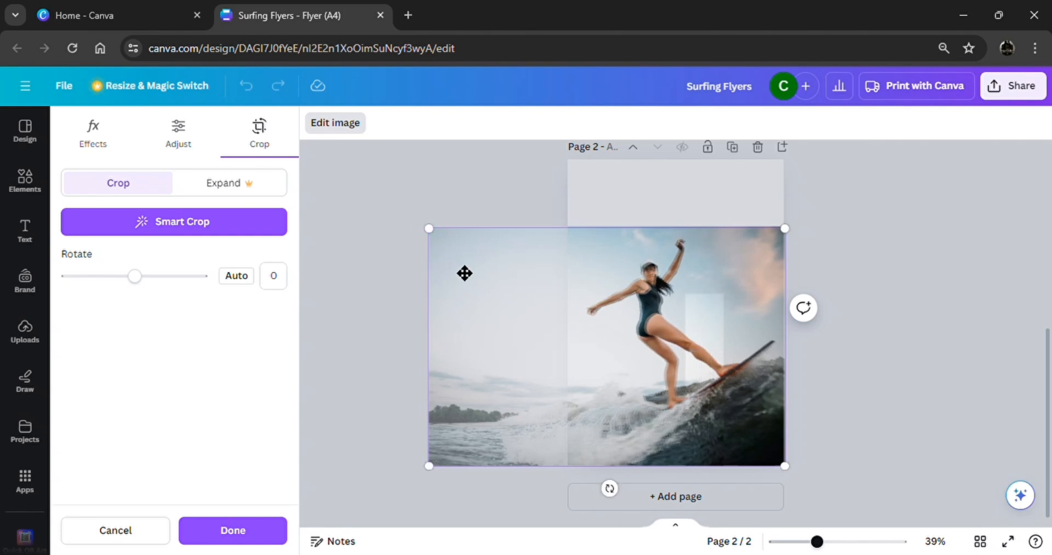
{"action": "left_click_drag", "start_coordinate": [491, 317], "coordinate": [487, 317]}
{"action": "left_click_drag", "start_coordinate": [431, 238], "coordinate": [429, 230]}
{"action": "left_click", "coordinate": [891, 451]}
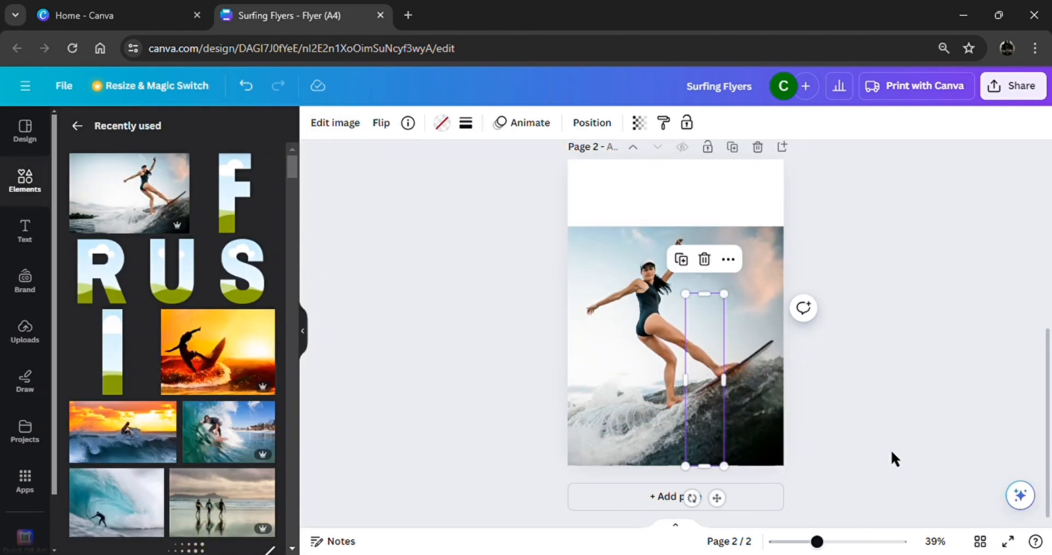
{"action": "left_click", "coordinate": [897, 438]}
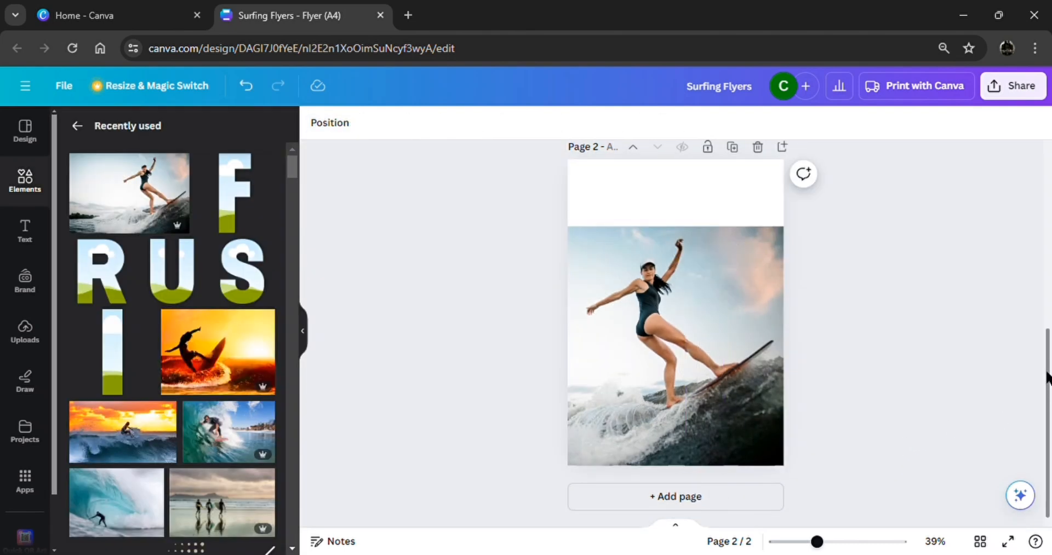
- Remove the background from the large surfer photo with BG Remover
{"action": "left_click", "coordinate": [570, 243]}
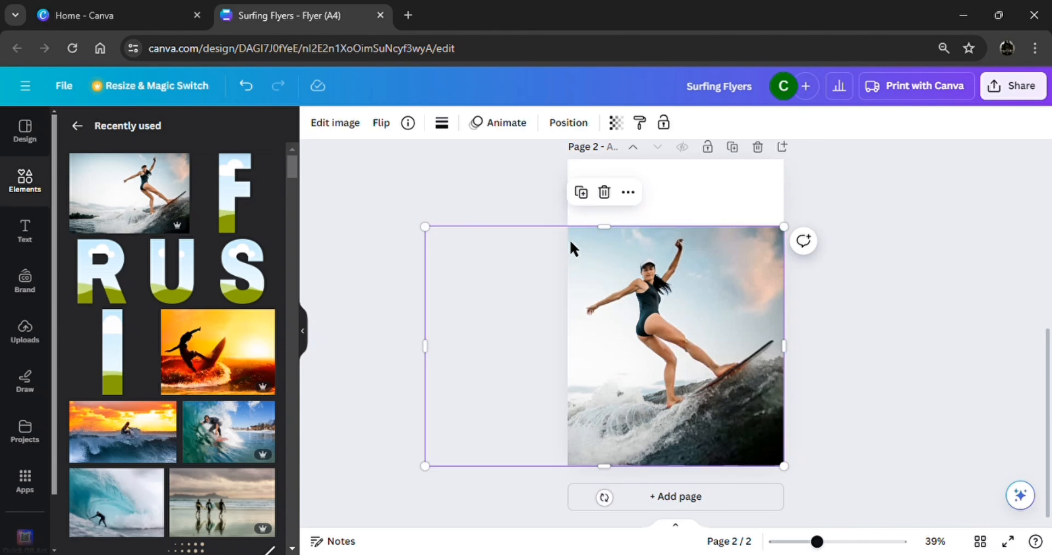
{"action": "left_click", "coordinate": [350, 125]}
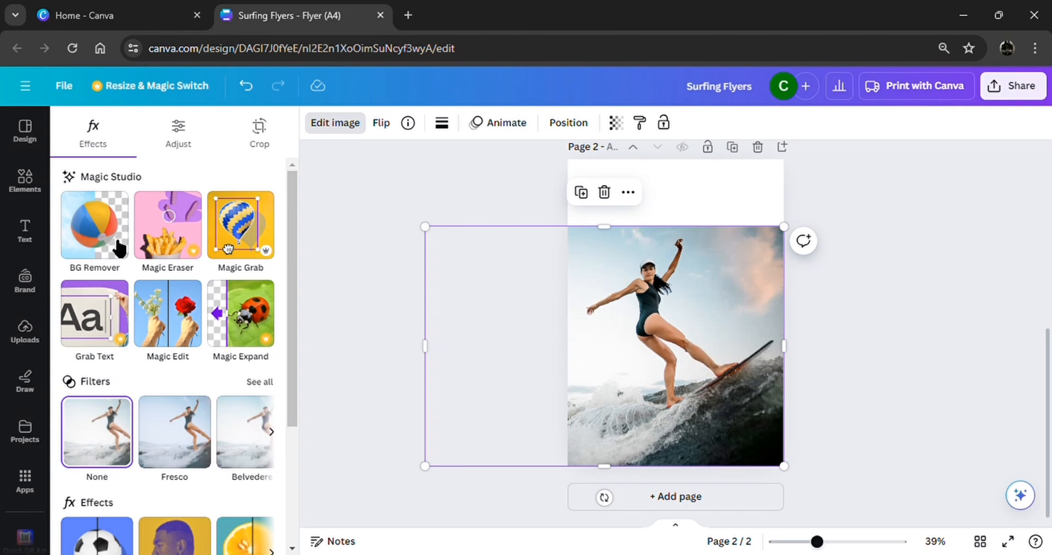
{"action": "left_click", "coordinate": [119, 250]}
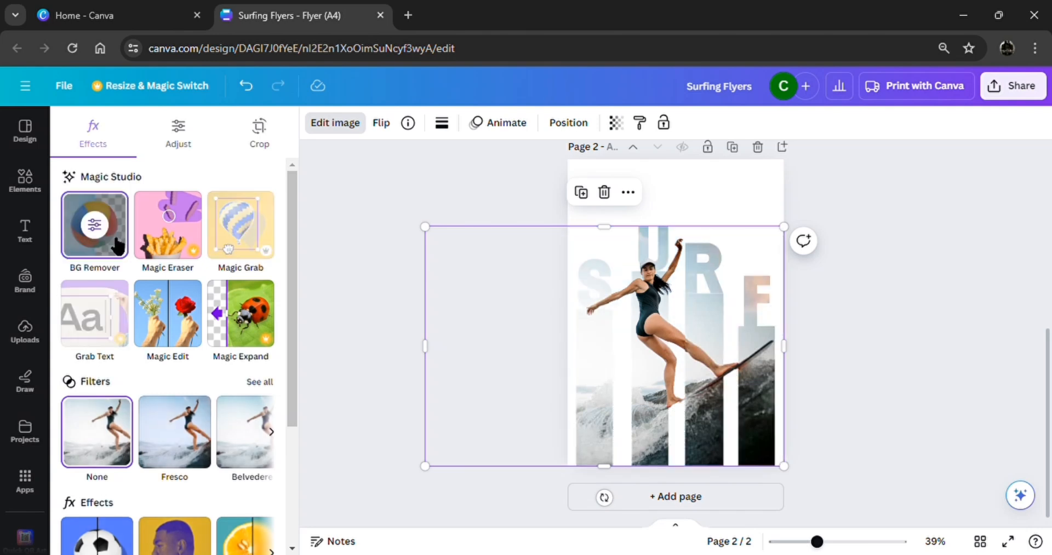
{"action": "left_click", "coordinate": [368, 292]}
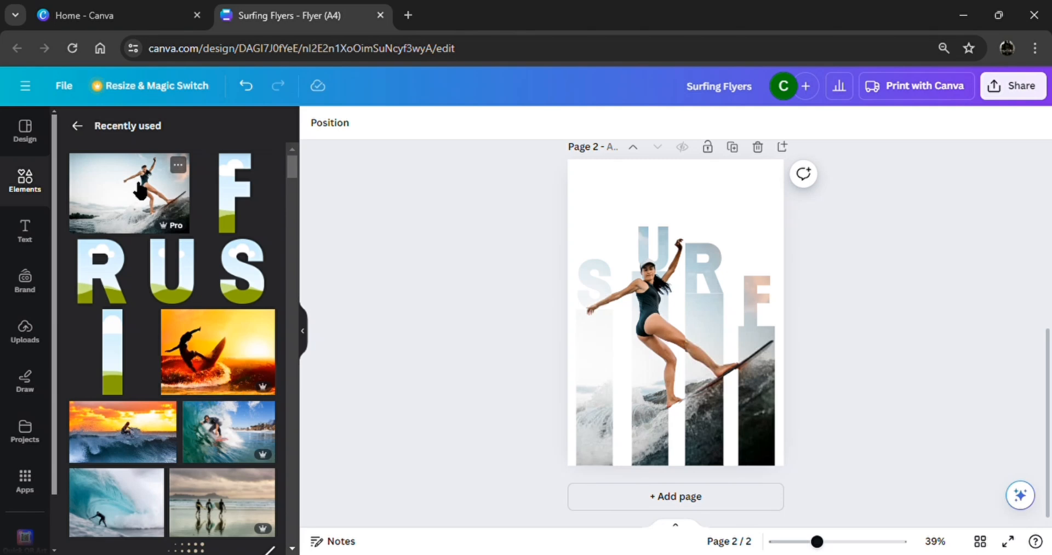
- Add another copy of the surfer photo, enlarge it until only its sky covers the page, and send it to back
{"action": "left_click", "coordinate": [140, 191]}
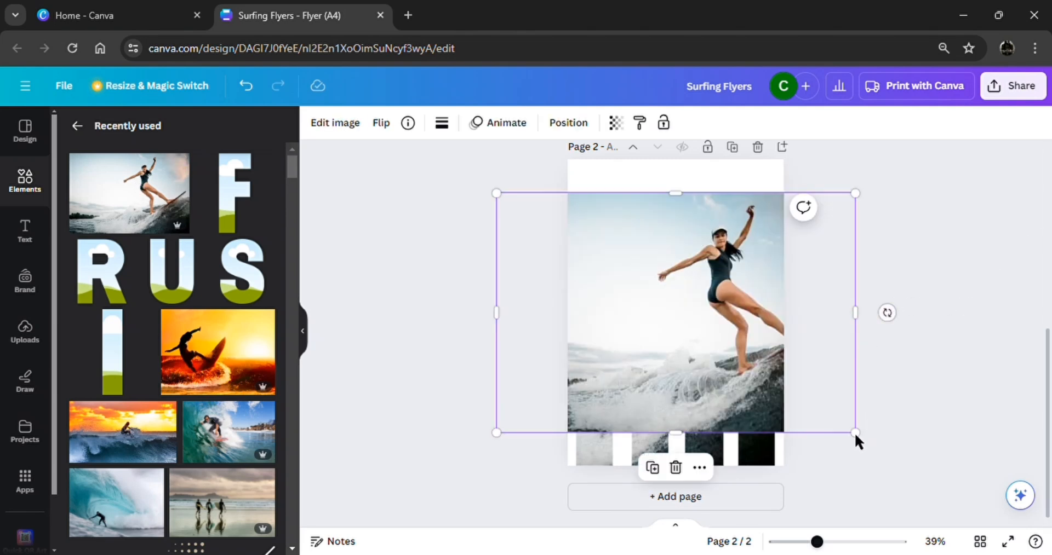
{"action": "left_click_drag", "start_coordinate": [987, 553], "coordinate": [983, 548]}
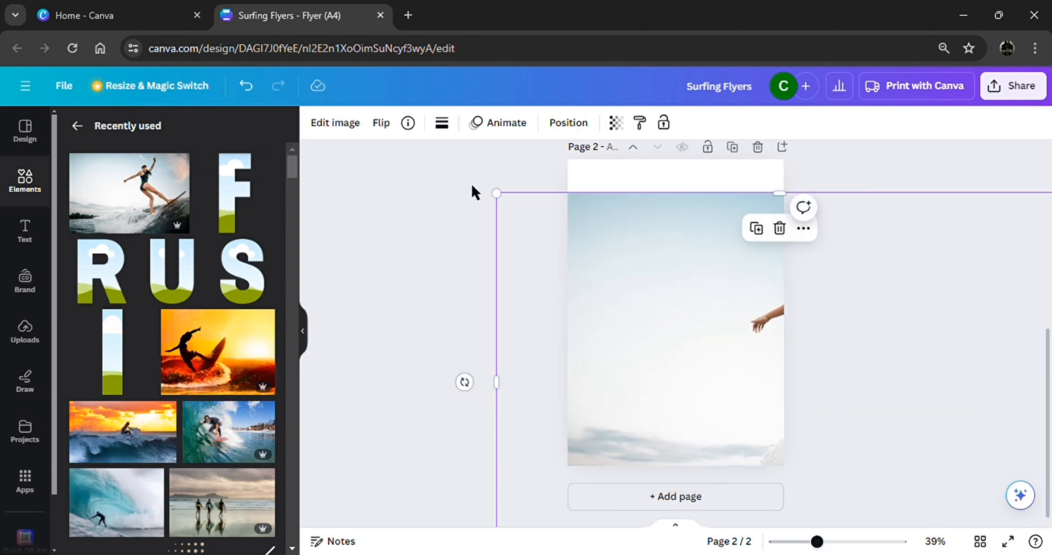
{"action": "left_click_drag", "start_coordinate": [496, 189], "coordinate": [236, 101]}
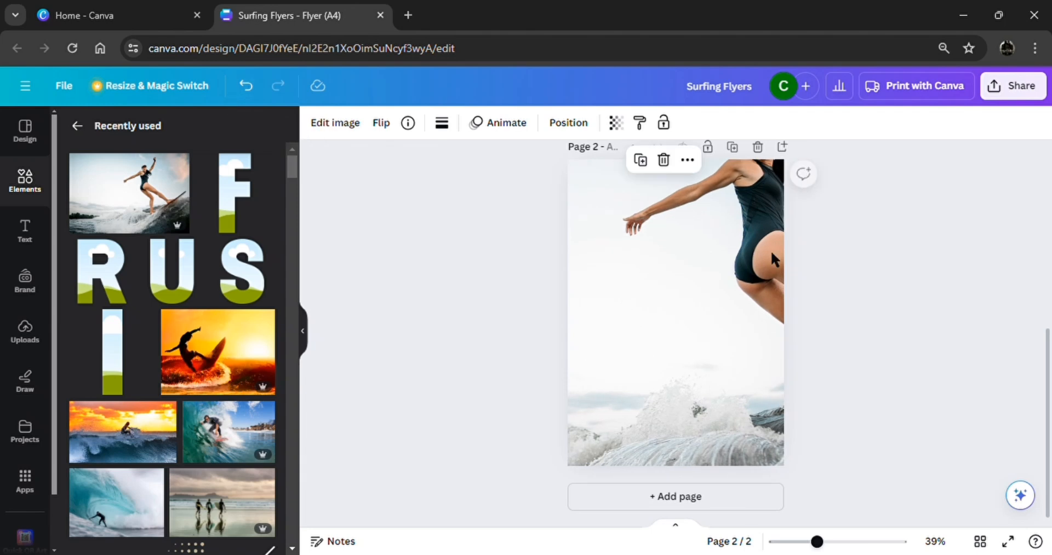
{"action": "left_click_drag", "start_coordinate": [716, 267], "coordinate": [931, 380]}
{"action": "left_click", "coordinate": [901, 182]}
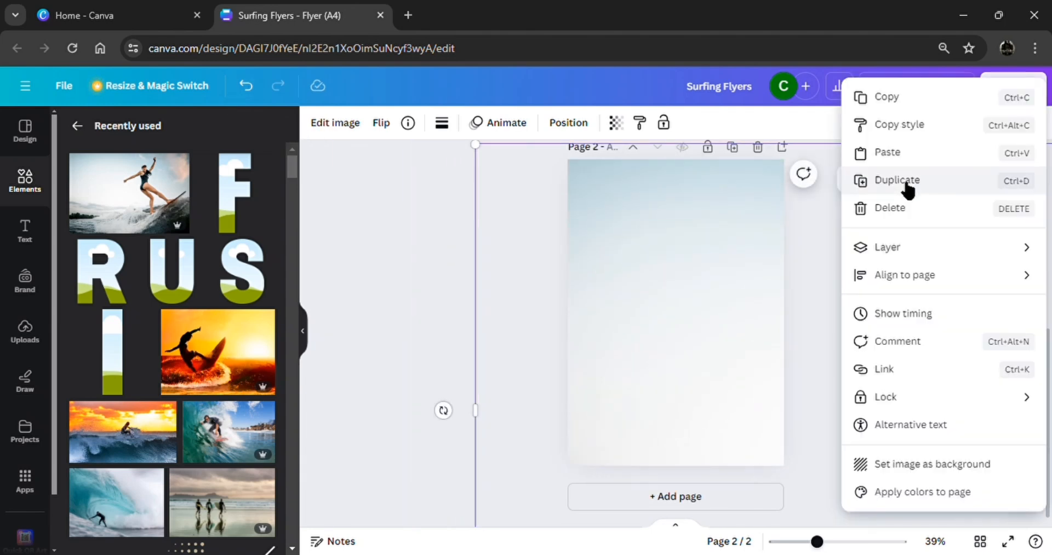
{"action": "left_click", "coordinate": [937, 248]}
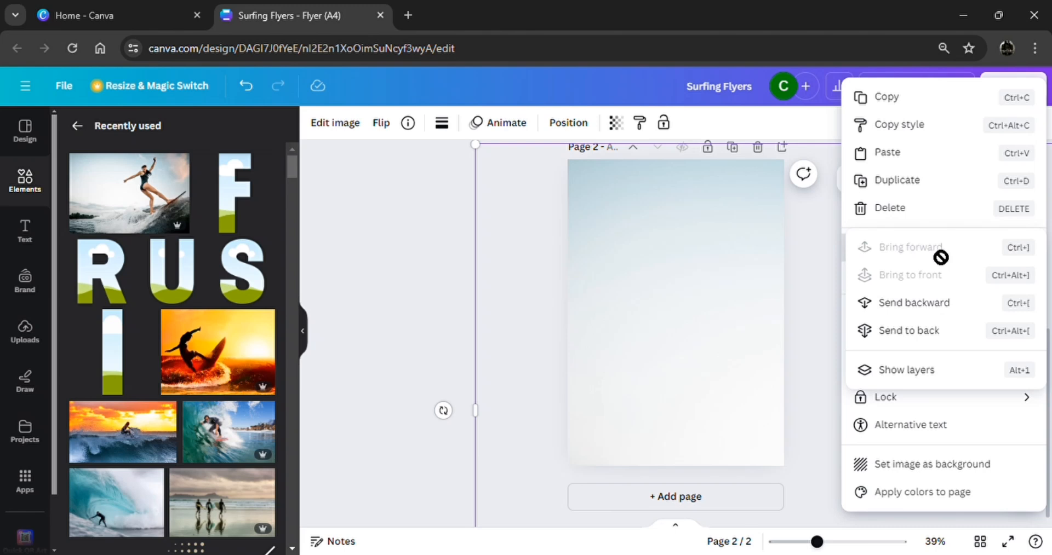
{"action": "left_click", "coordinate": [932, 332]}
{"action": "left_click", "coordinate": [918, 294]}
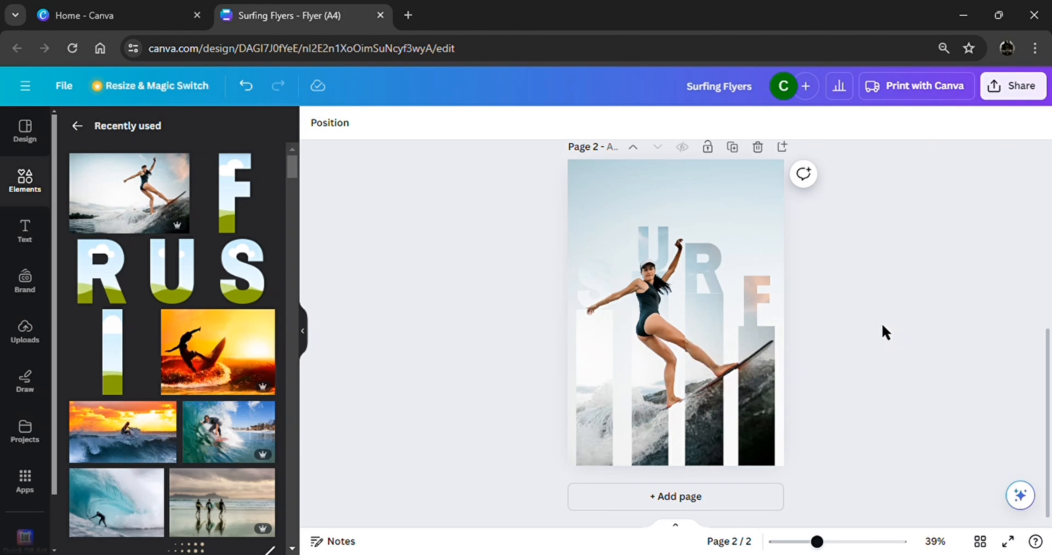
- Add the pink ALOHA graphic and place it at the top center of the page
{"action": "scroll", "coordinate": [169, 289], "scroll_direction": "down", "scroll_amount": 3}
{"action": "left_click", "coordinate": [112, 430]}
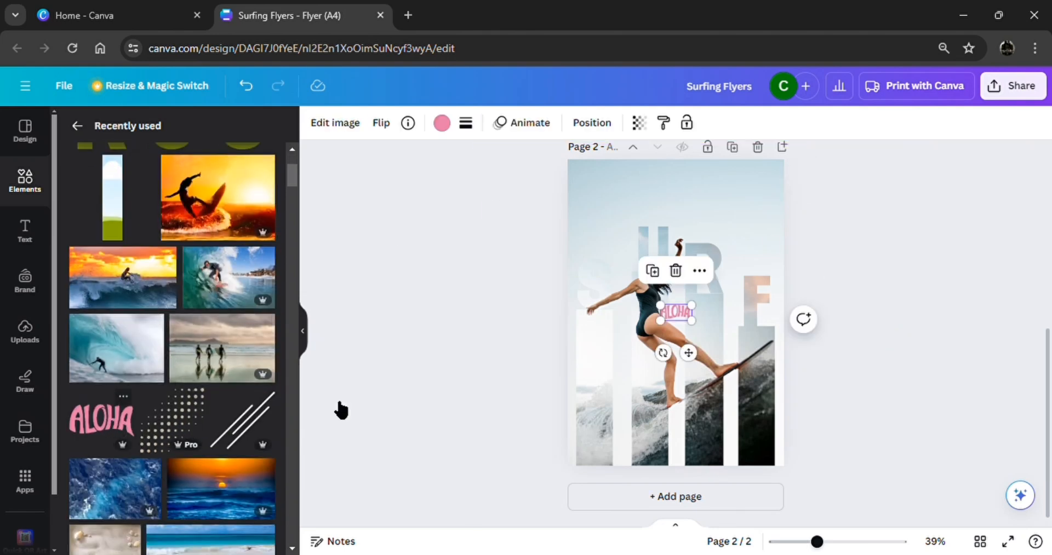
{"action": "left_click_drag", "start_coordinate": [701, 367], "coordinate": [699, 228]}
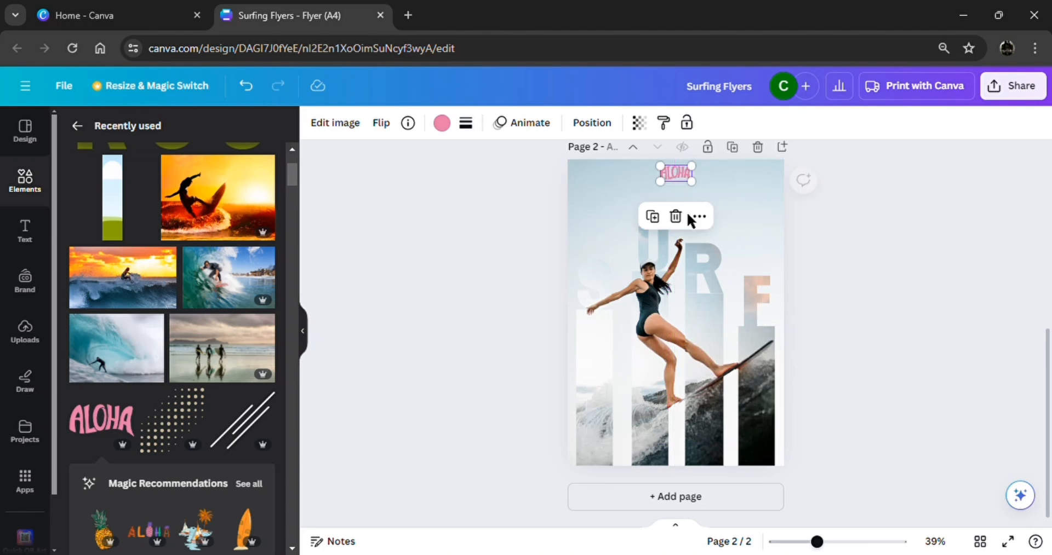
{"action": "left_click", "coordinate": [422, 284]}
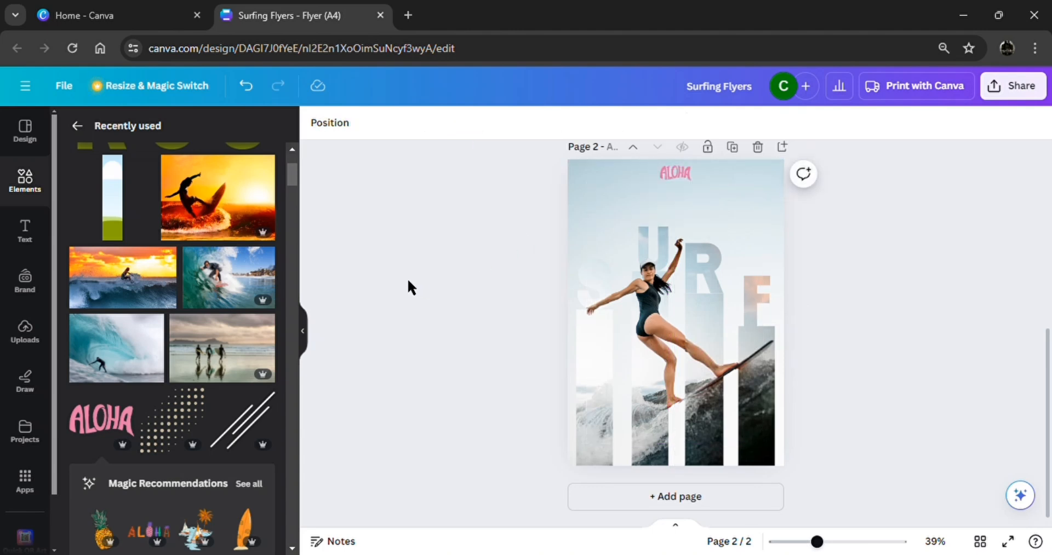
- Add white halftone dot patterns to both upper corners of the page
{"action": "left_click", "coordinate": [172, 427]}
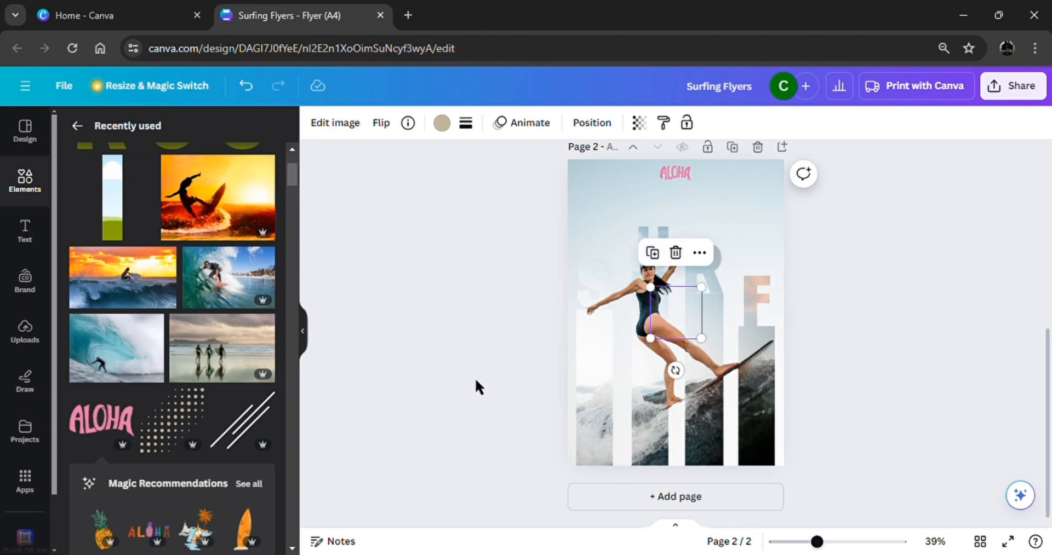
{"action": "left_click_drag", "start_coordinate": [687, 331], "coordinate": [770, 204]}
{"action": "left_click_drag", "start_coordinate": [755, 211], "coordinate": [591, 181]}
{"action": "left_click", "coordinate": [441, 123]}
{"action": "left_click", "coordinate": [472, 233]}
- Add the L, E, T and S letter frames from the recently used elements to the page
{"action": "scroll", "coordinate": [166, 356], "scroll_direction": "down", "scroll_amount": 10}
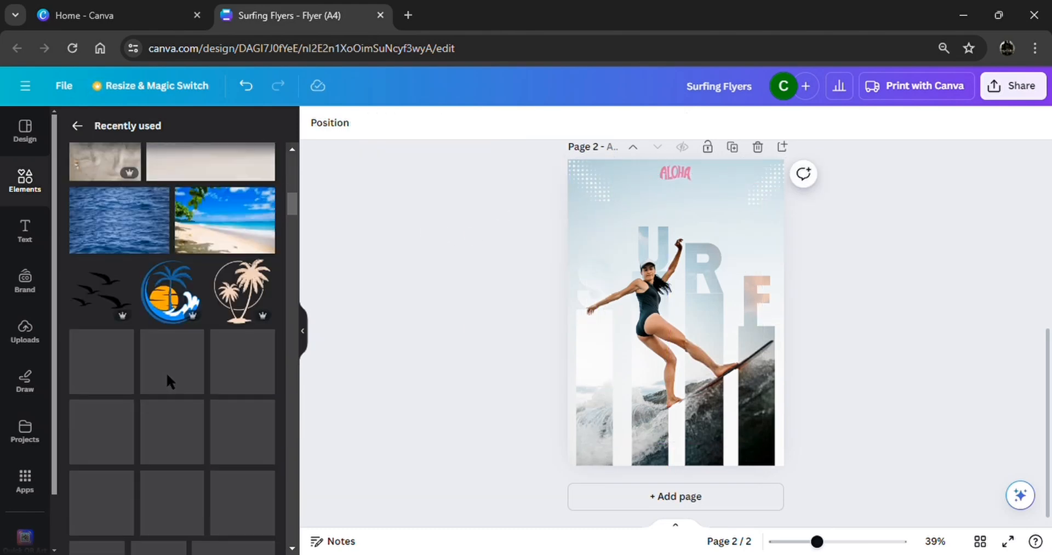
{"action": "left_click", "coordinate": [164, 364]}
{"action": "left_click", "coordinate": [114, 378]}
{"action": "left_click", "coordinate": [242, 289]}
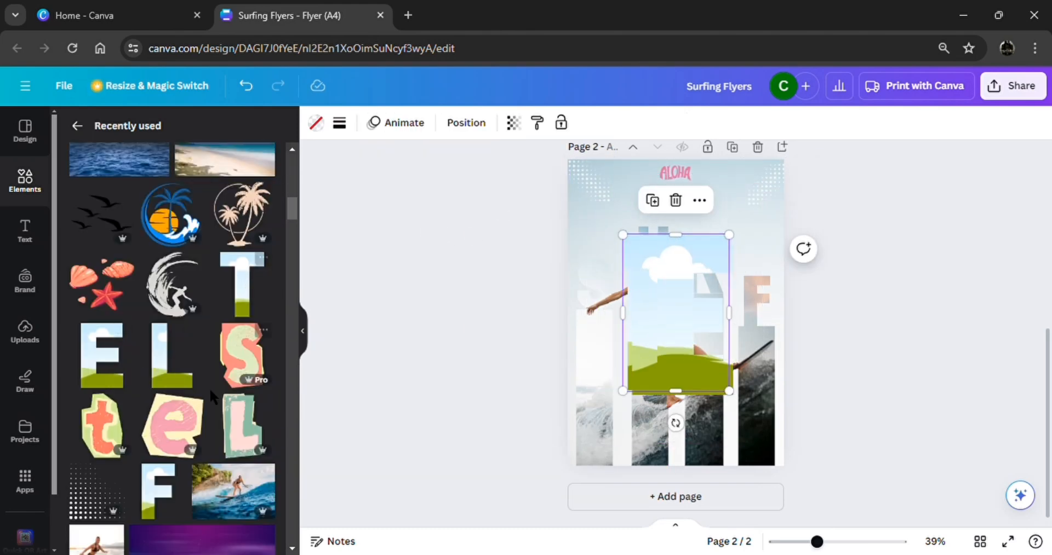
{"action": "scroll", "coordinate": [219, 329], "scroll_direction": "up", "scroll_amount": 10}
{"action": "left_click", "coordinate": [244, 268]}
- Shrink the S, T, E and L letter frames and line them up in a row spelling LETS above the surfer
{"action": "left_click_drag", "start_coordinate": [741, 397], "coordinate": [672, 265]}
{"action": "left_click", "coordinate": [706, 324]}
{"action": "left_click_drag", "start_coordinate": [654, 308], "coordinate": [728, 261]}
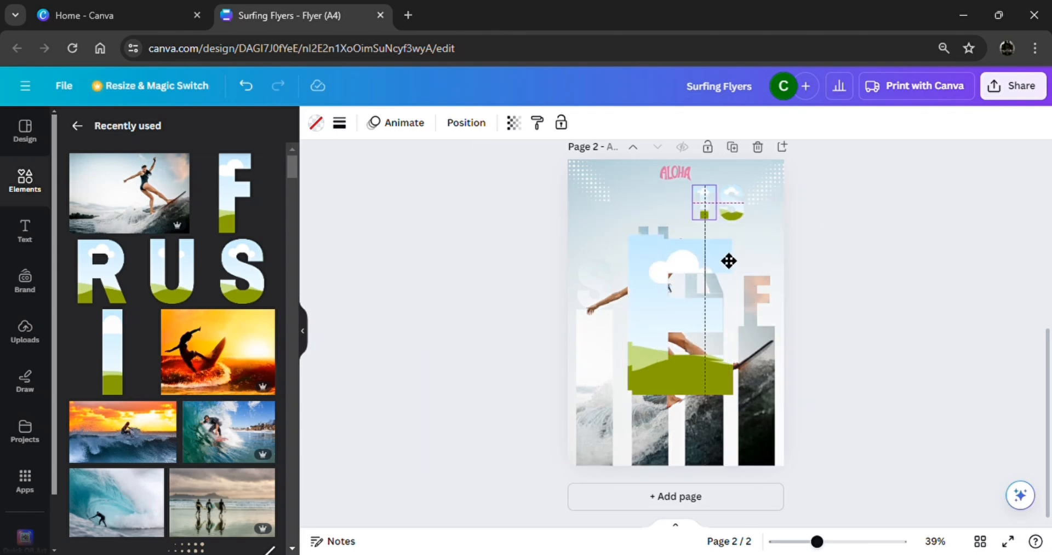
{"action": "left_click", "coordinate": [677, 336]}
{"action": "left_click_drag", "start_coordinate": [732, 395], "coordinate": [668, 267]}
{"action": "left_click_drag", "start_coordinate": [663, 315], "coordinate": [703, 265]}
{"action": "left_click_drag", "start_coordinate": [688, 215], "coordinate": [690, 221]}
{"action": "left_click", "coordinate": [652, 350]}
{"action": "left_click_drag", "start_coordinate": [724, 390], "coordinate": [648, 265]}
{"action": "left_click_drag", "start_coordinate": [660, 313], "coordinate": [673, 262]}
{"action": "left_click_drag", "start_coordinate": [661, 216], "coordinate": [662, 219]}
- Select the four LETS letter frames together and center the row below the ALOHA graphic
{"action": "left_click_drag", "start_coordinate": [781, 200], "coordinate": [782, 168]}
{"action": "left_click_drag", "start_coordinate": [842, 220], "coordinate": [654, 197]}
{"action": "mouse_move", "coordinate": [718, 217]}
{"action": "left_mouse_down"}
{"action": "mouse_move", "coordinate": [697, 223]}
{"action": "mouse_move", "coordinate": [707, 223]}
{"action": "left_mouse_up"}
{"action": "mouse_move", "coordinate": [763, 167]}
{"action": "left_mouse_down"}
{"action": "mouse_move", "coordinate": [770, 206]}
{"action": "mouse_move", "coordinate": [766, 174]}
{"action": "left_mouse_up"}
{"action": "left_click", "coordinate": [731, 217]}
{"action": "left_click_drag", "start_coordinate": [835, 215], "coordinate": [653, 224]}
- Enlarge the white dot patterns in both upper corners so they reach toward the LETS lettering
{"action": "left_click", "coordinate": [764, 174]}
{"action": "left_click_drag", "start_coordinate": [773, 183], "coordinate": [734, 225]}
{"action": "left_click", "coordinate": [778, 206]}
{"action": "left_click", "coordinate": [775, 196]}
{"action": "left_click", "coordinate": [598, 189]}
{"action": "left_click", "coordinate": [878, 265]}
{"action": "mouse_move", "coordinate": [611, 206]}
{"action": "left_mouse_down"}
{"action": "mouse_move", "coordinate": [625, 220]}
{"action": "mouse_move", "coordinate": [608, 209]}
{"action": "left_mouse_up"}
{"action": "left_click", "coordinate": [536, 259]}
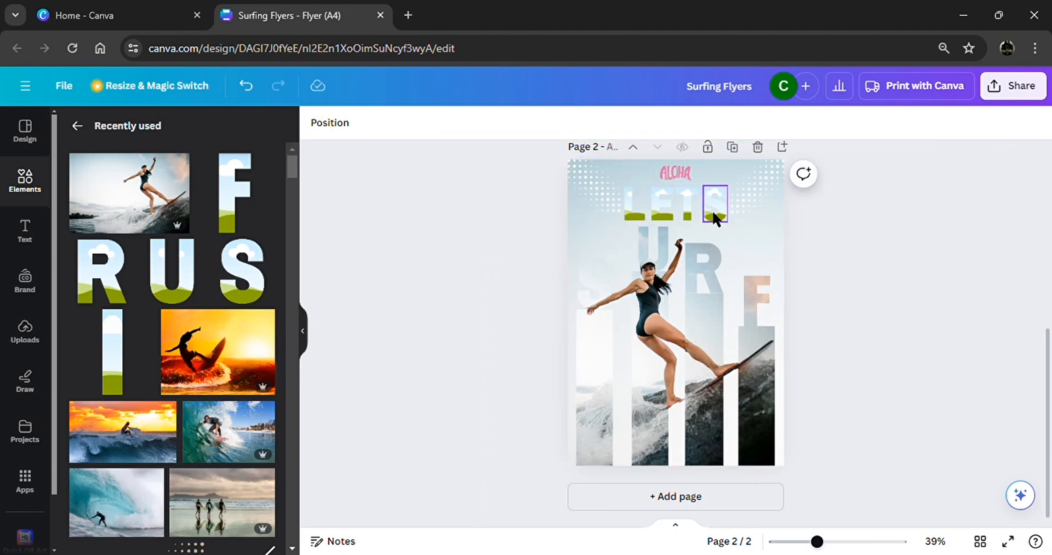
- Fill the T frame with the orange sunset surfer photo and the E frame with the photo of a surfer in a curling wave
{"action": "left_click", "coordinate": [225, 377]}
{"action": "left_click_drag", "start_coordinate": [646, 339], "coordinate": [687, 204]}
{"action": "left_click", "coordinate": [485, 380]}
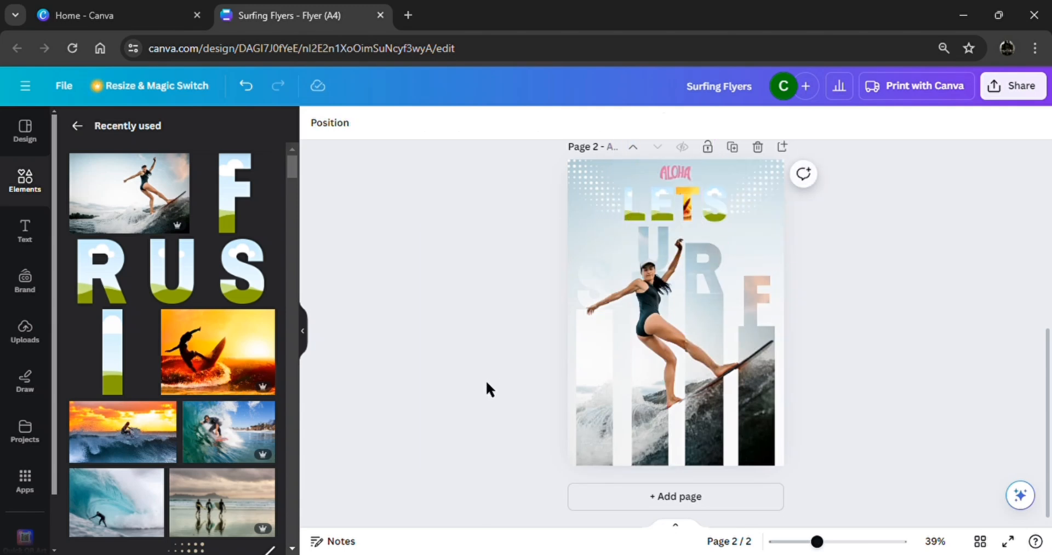
{"action": "left_click", "coordinate": [232, 441]}
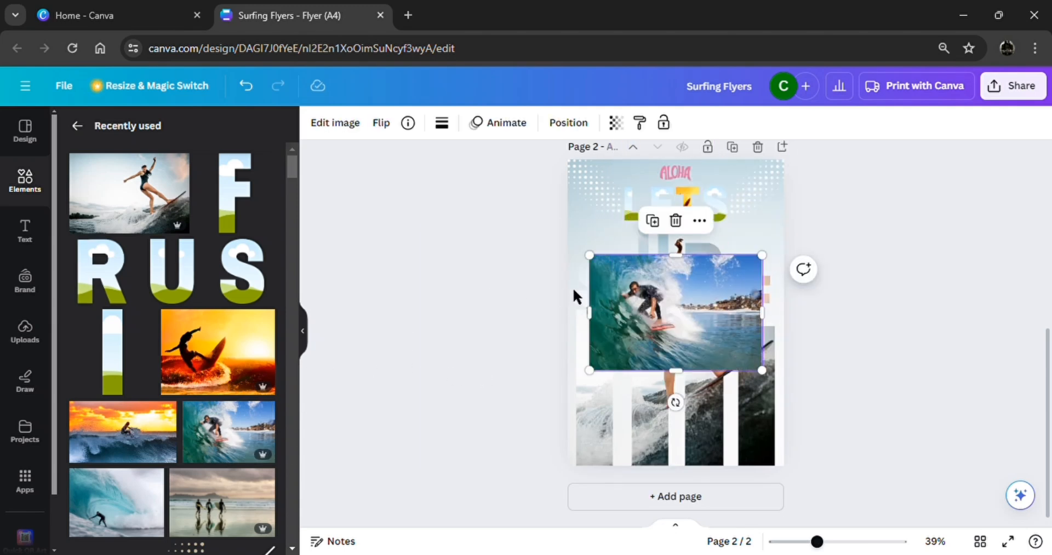
{"action": "left_click_drag", "start_coordinate": [666, 285], "coordinate": [655, 225]}
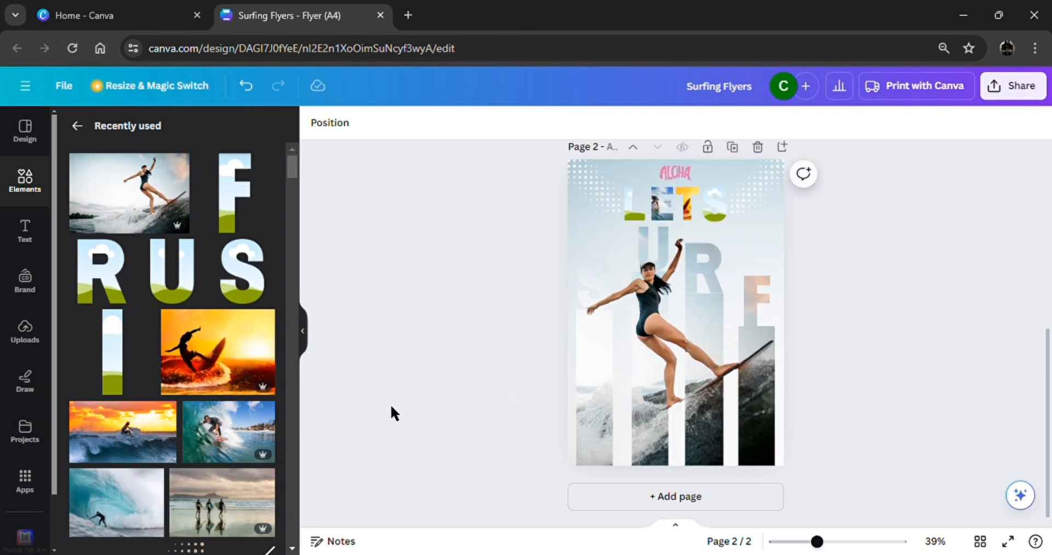
- Fill the S frame with the turquoise wave photo and the L frame with the photo of three surfers on the beach
{"action": "left_click", "coordinate": [140, 517]}
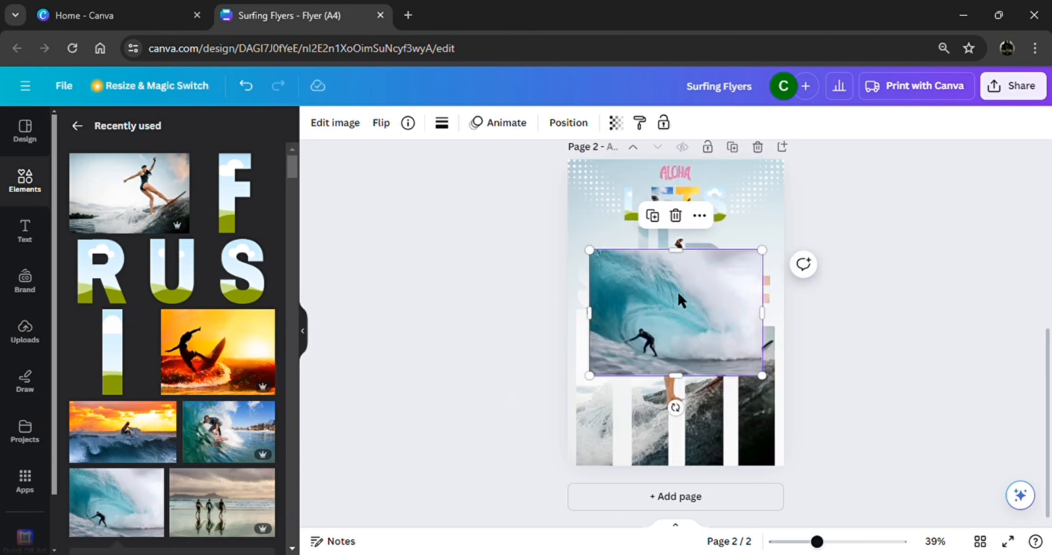
{"action": "left_click_drag", "start_coordinate": [679, 300], "coordinate": [720, 211]}
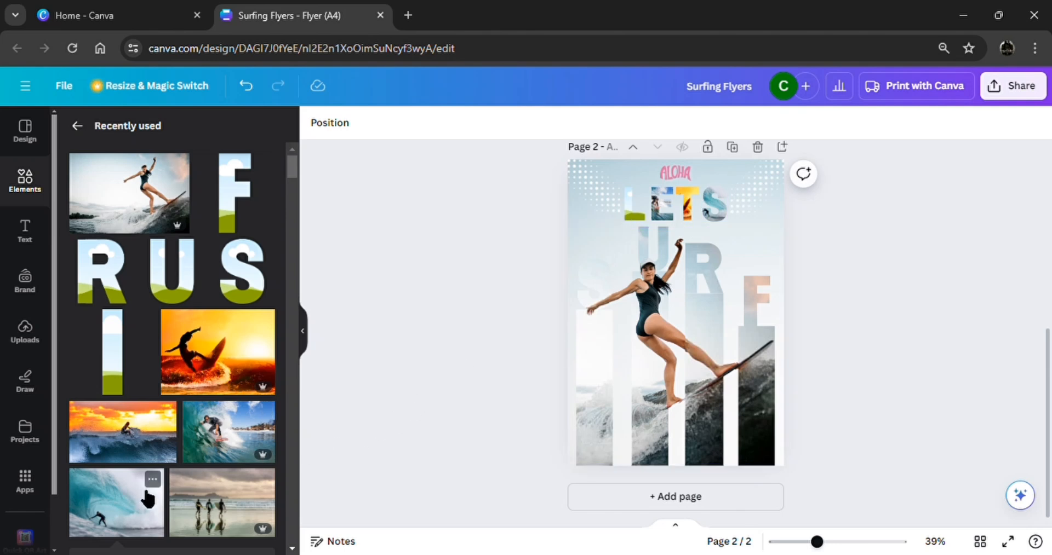
{"action": "scroll", "coordinate": [152, 499], "scroll_direction": "down", "scroll_amount": 2}
{"action": "left_click", "coordinate": [234, 436]}
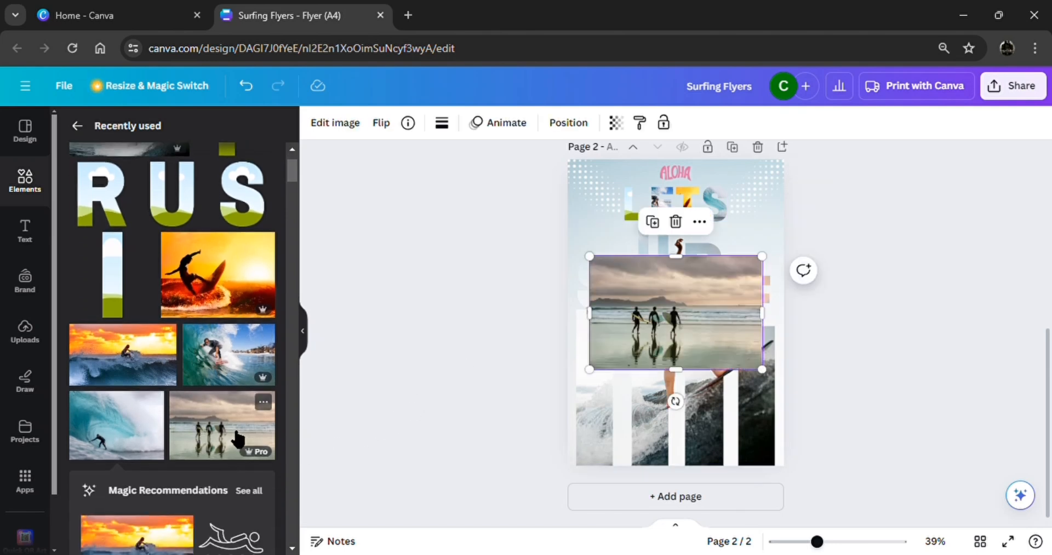
{"action": "left_click_drag", "start_coordinate": [687, 321], "coordinate": [634, 204]}
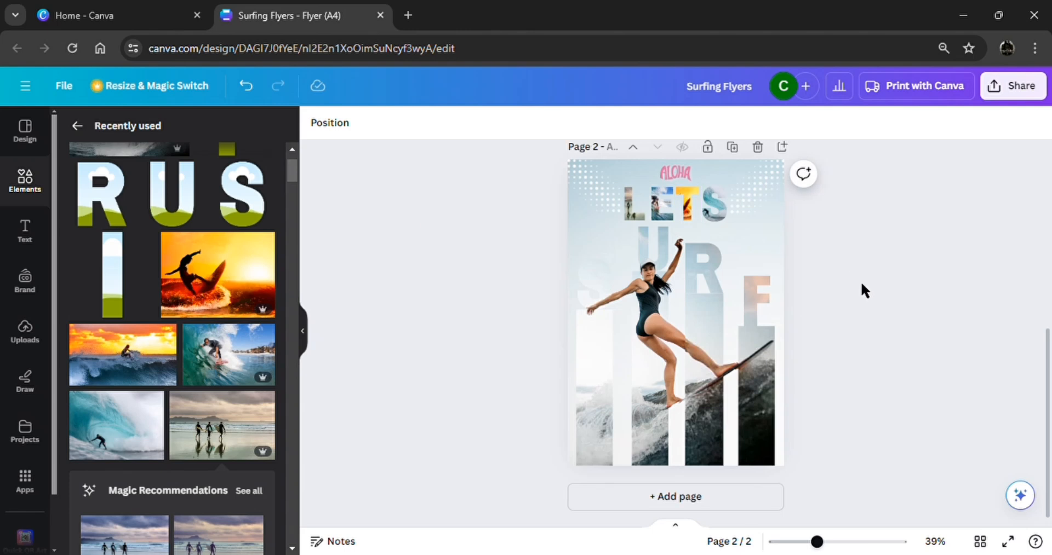